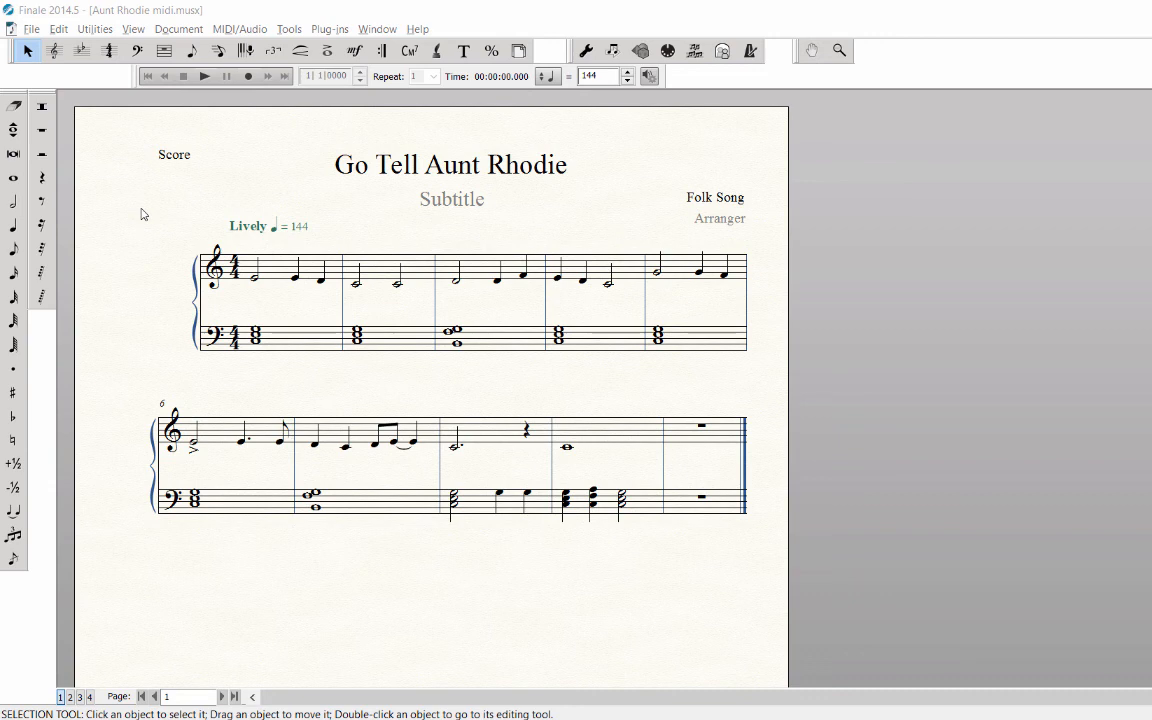
Switch the score display from Page View to Scroll View.
click(139, 30)
click(134, 29)
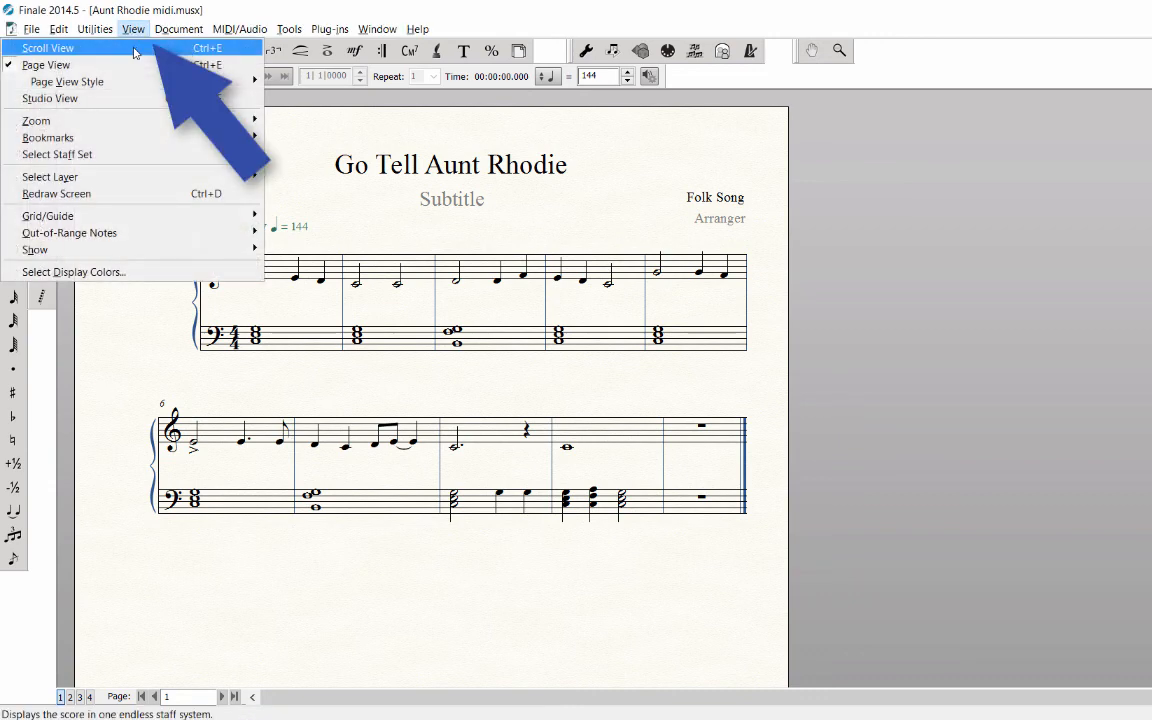
click(134, 48)
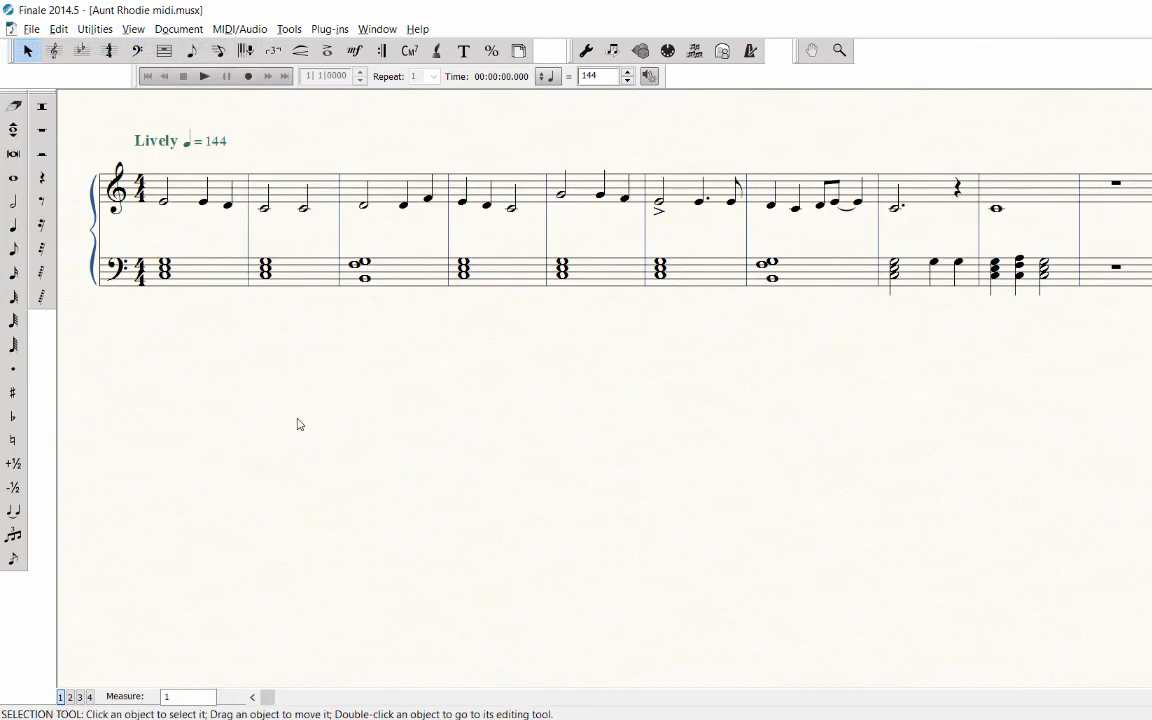
Attach an accent articulation to the first treble note of measure 1.
scroll(300, 425, up, 1)
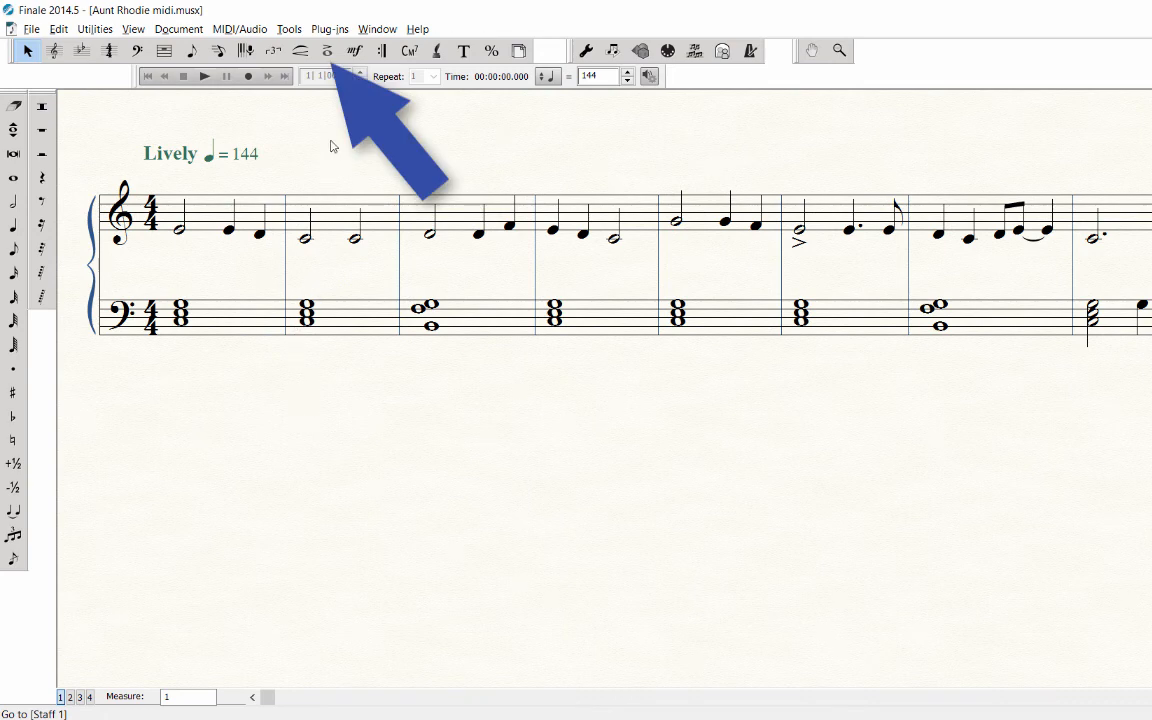
click(327, 51)
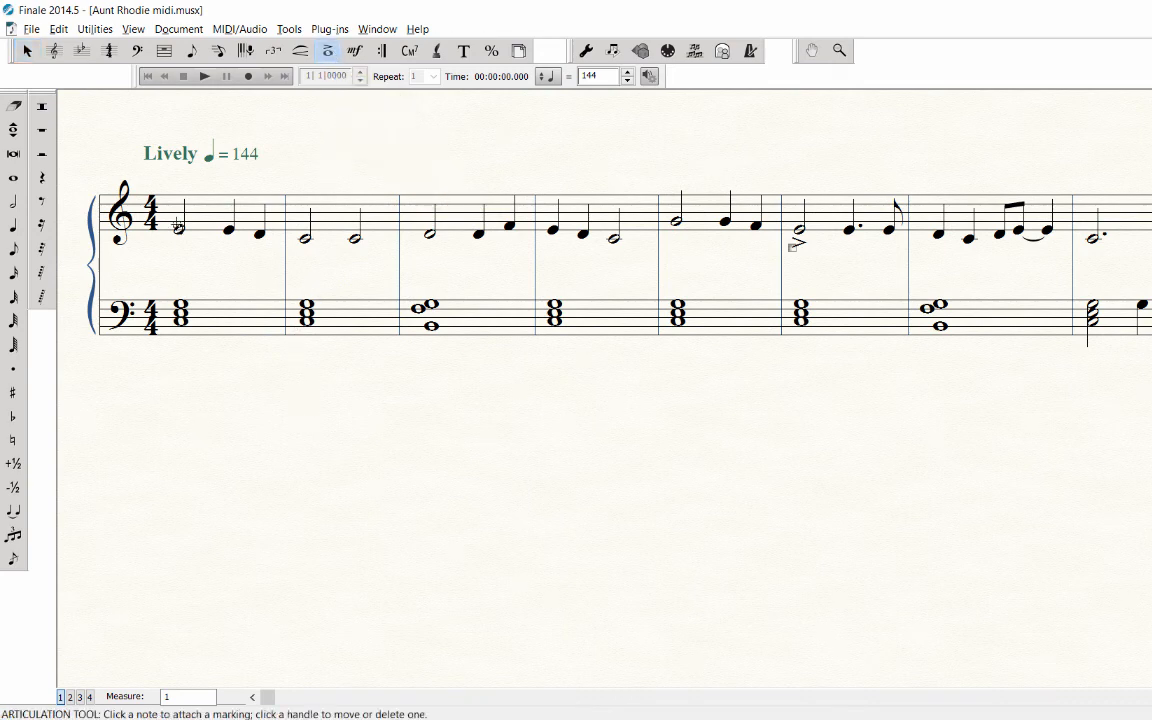
click(178, 227)
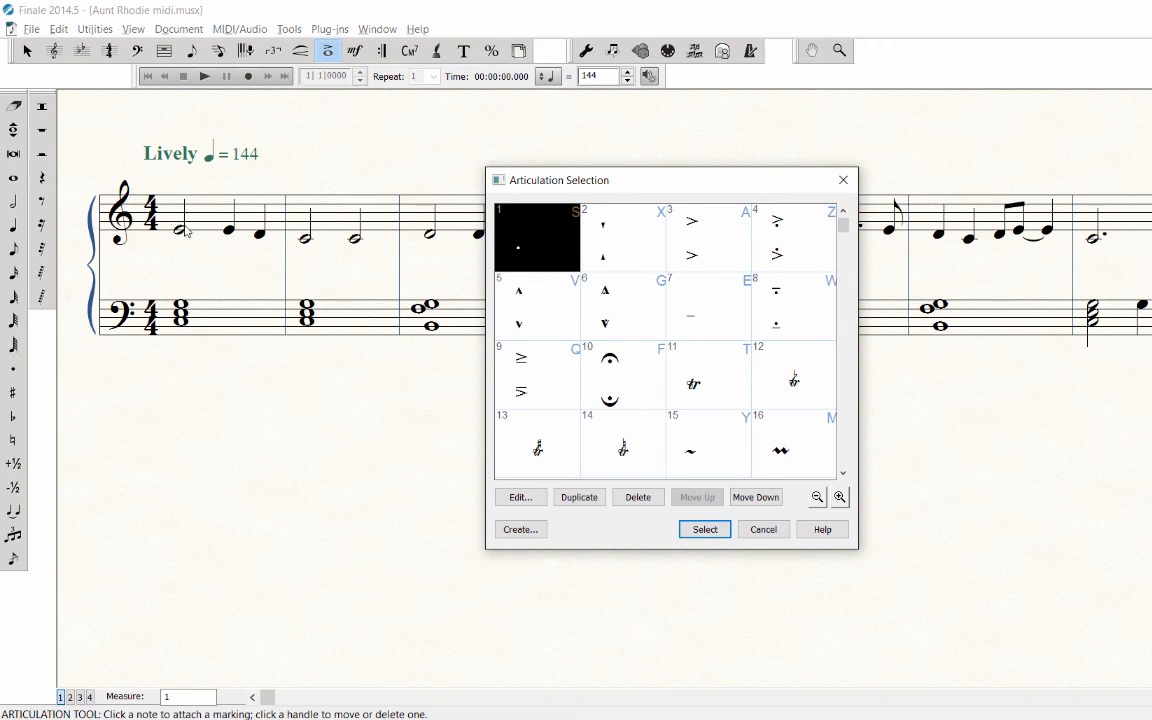
click(706, 245)
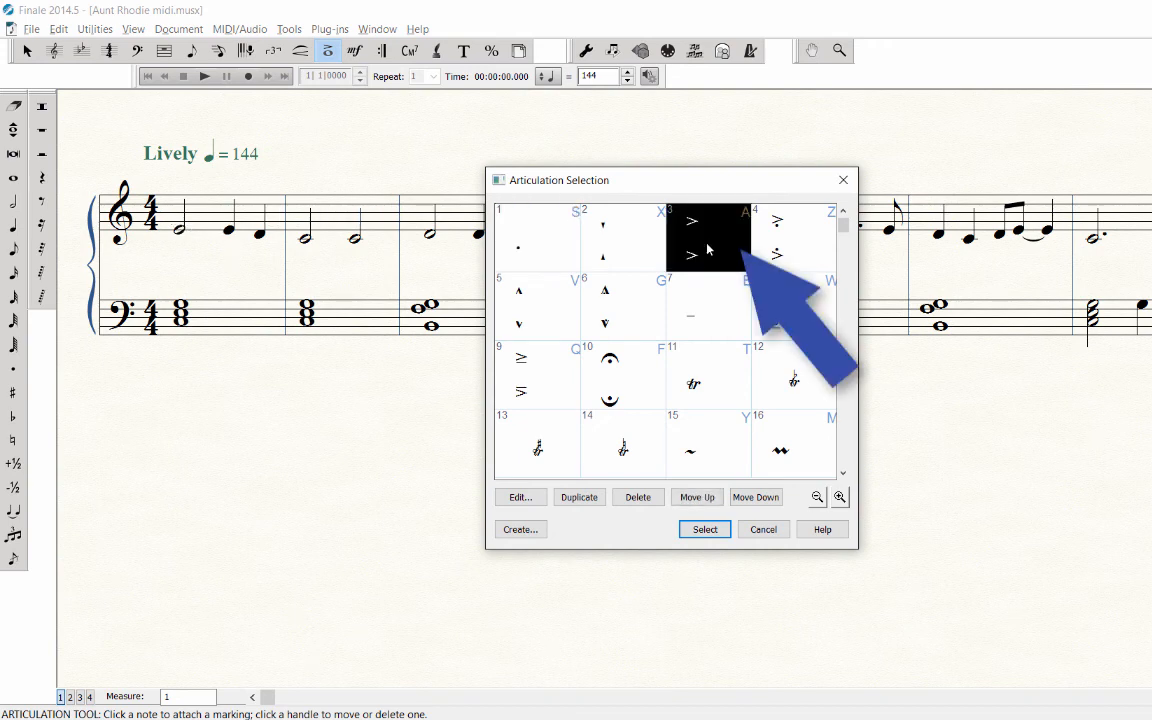
click(706, 530)
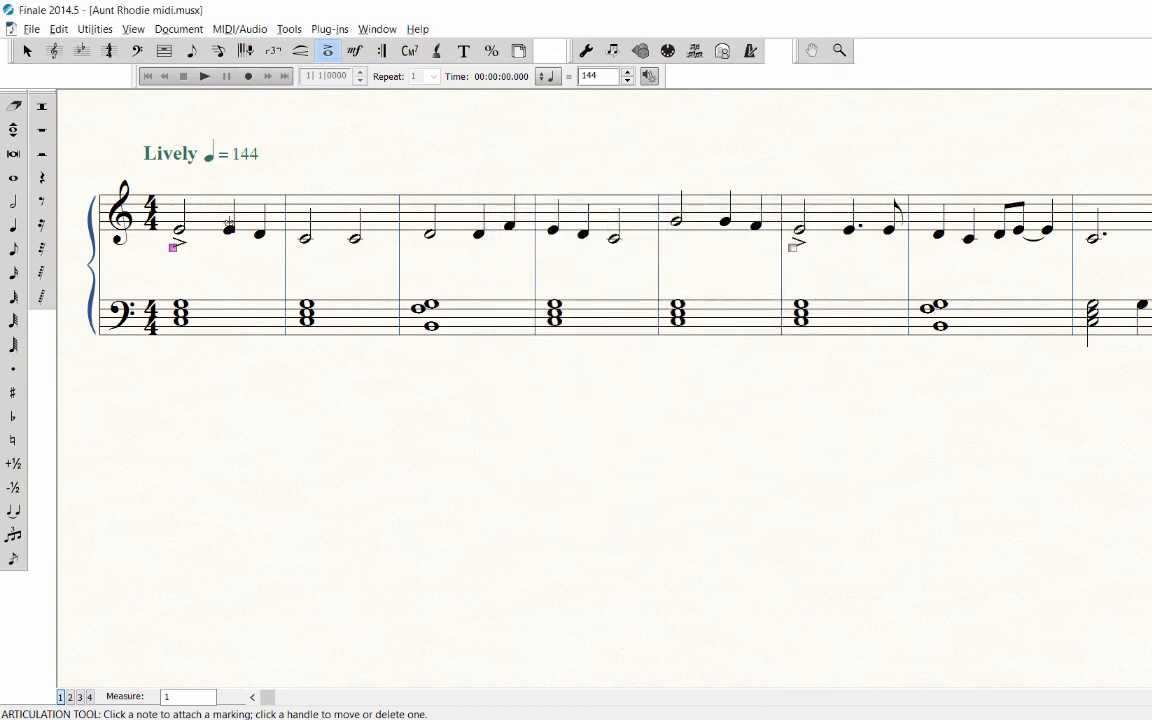
Add staccato dots to the two quarter notes in the treble staff of measure 1.
click(230, 228)
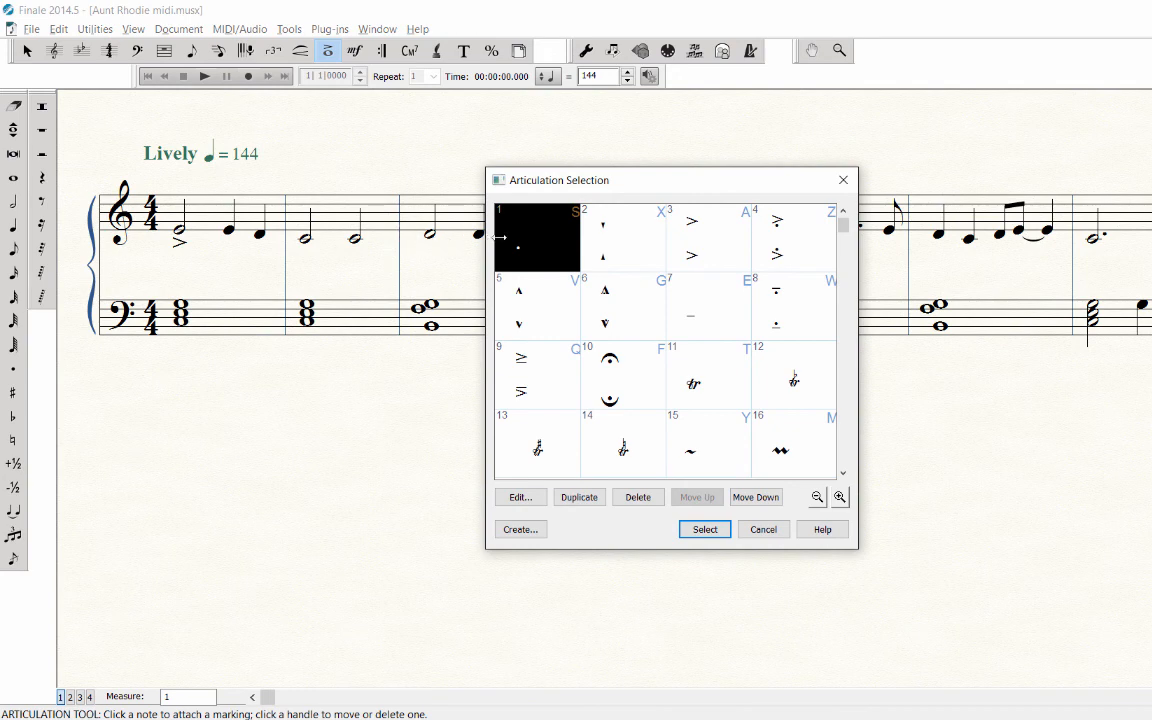
click(704, 528)
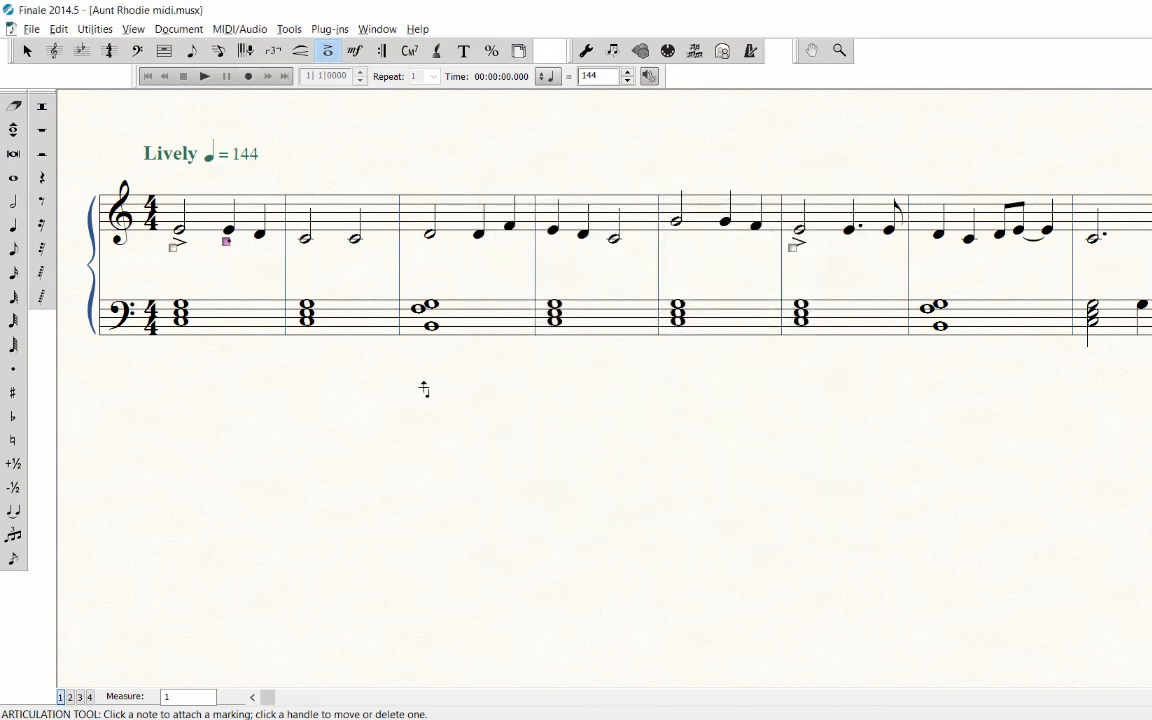
click(232, 203)
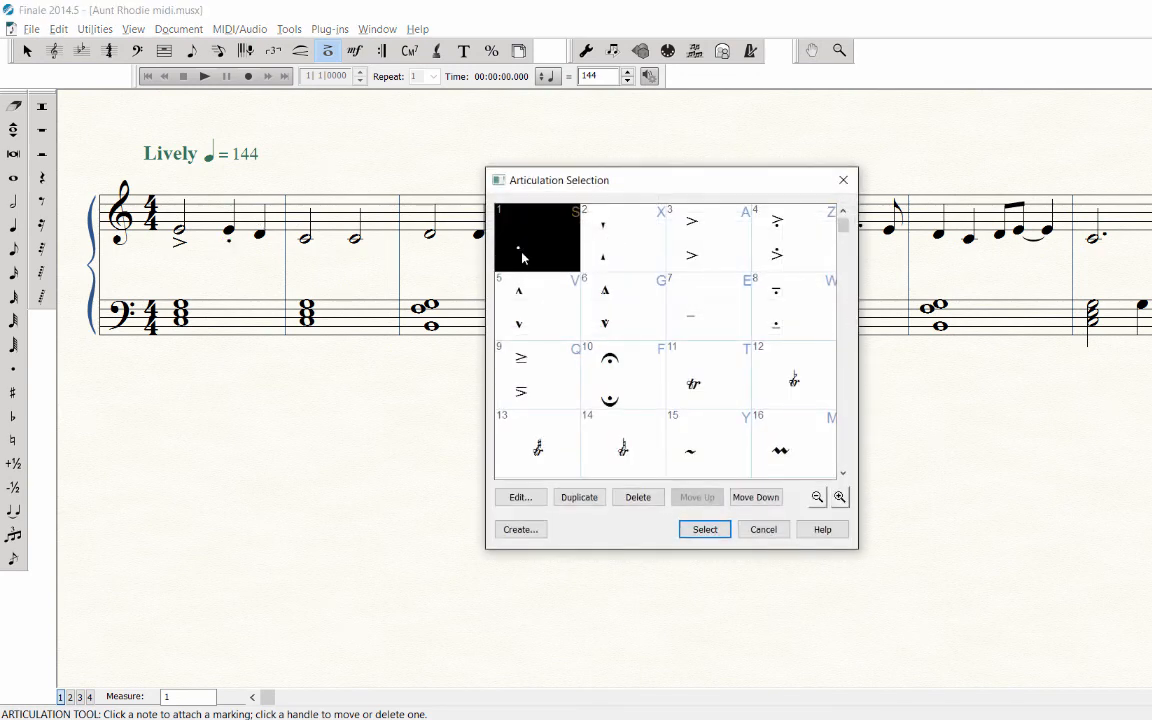
click(704, 529)
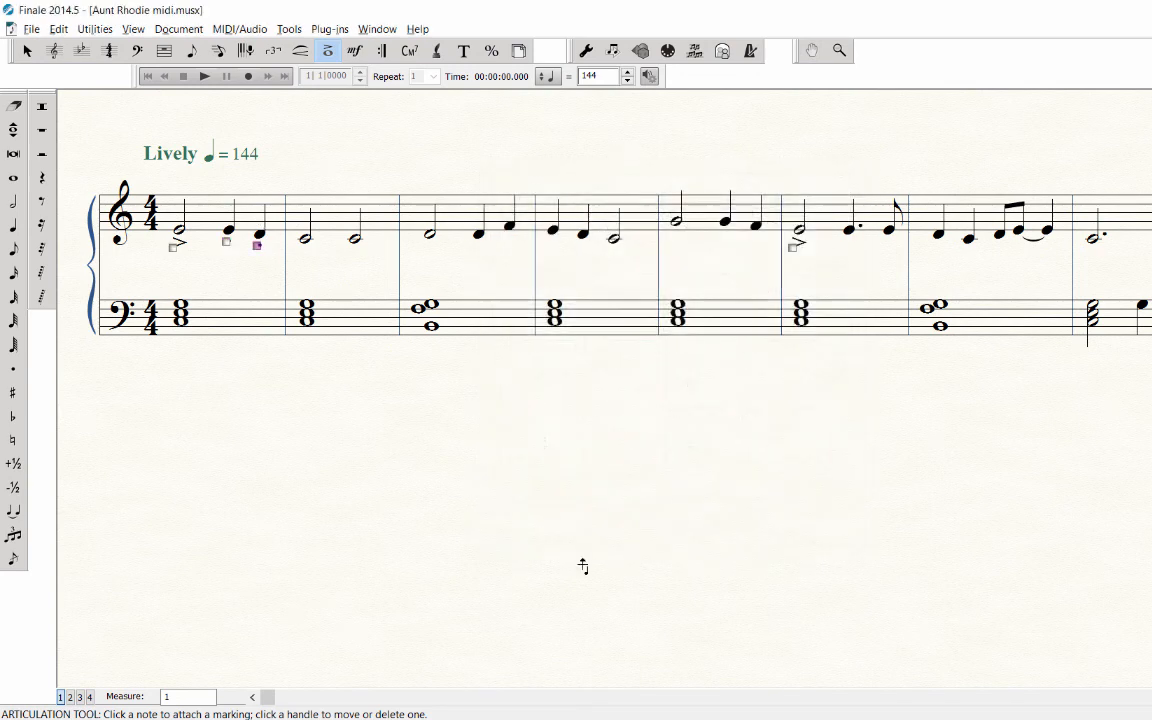
Go to measure 5 and delete the accent under the first treble note of measure 6.
click(170, 696)
text(5)
key(Return)
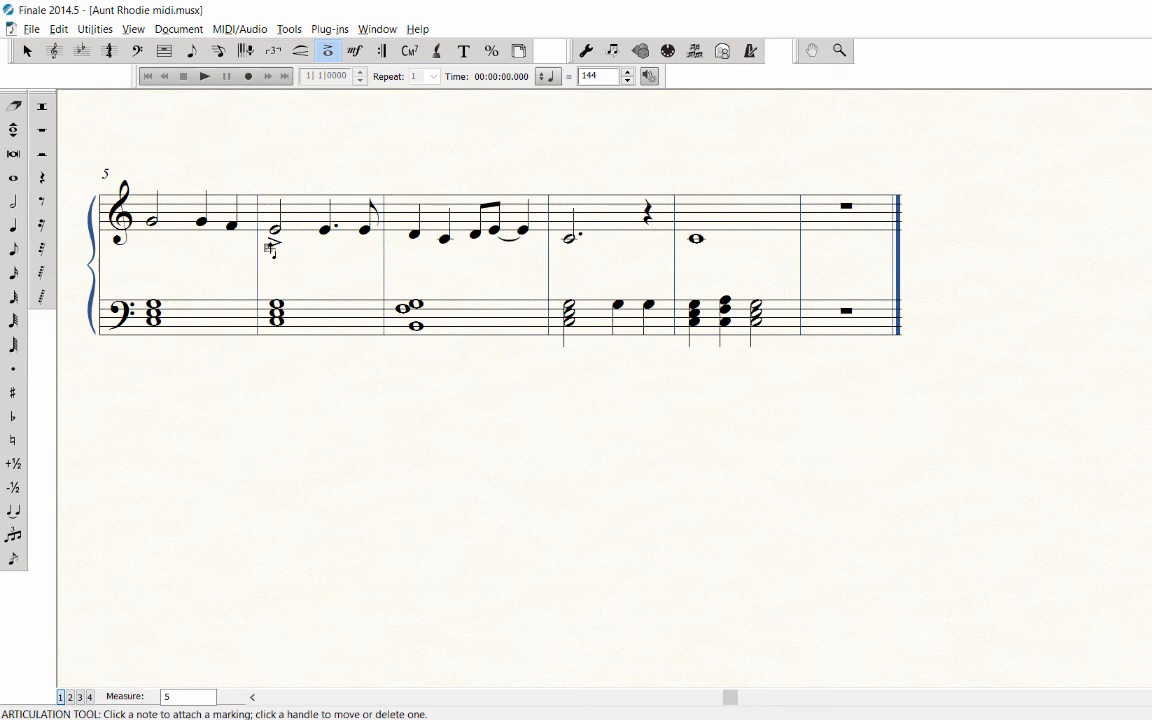
drag(269, 247, 269, 247)
key(Delete)
Attach a fermata to the treble whole note in measure 9.
click(694, 230)
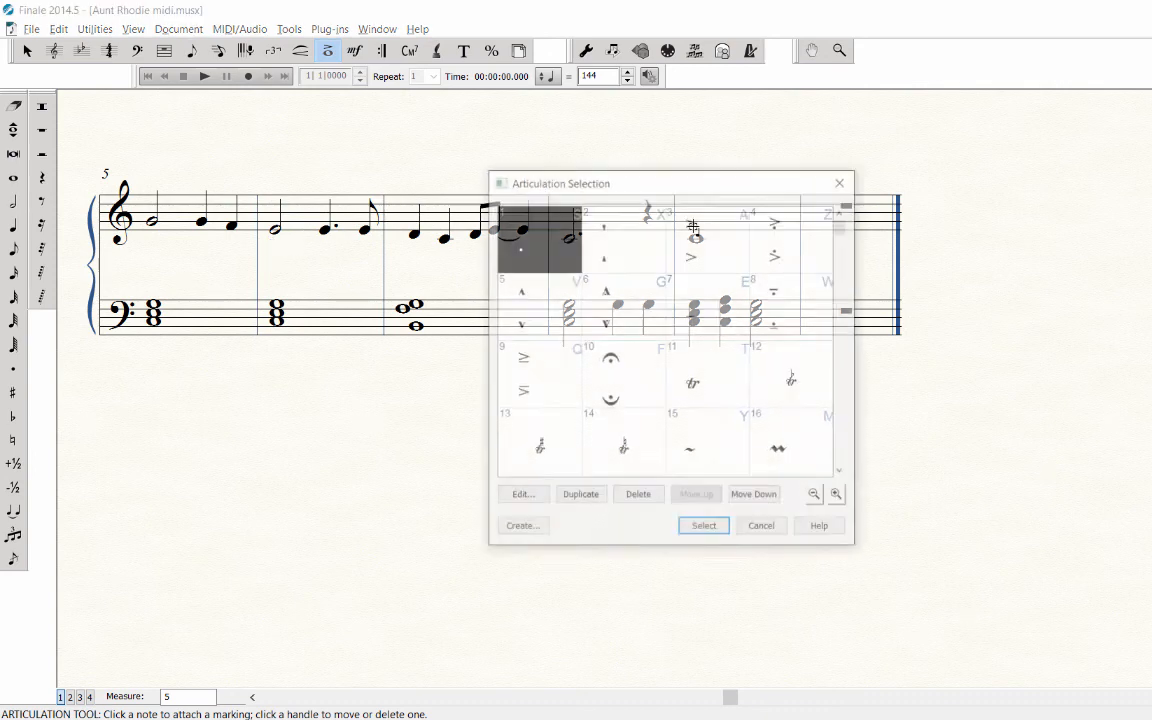
click(634, 363)
click(703, 530)
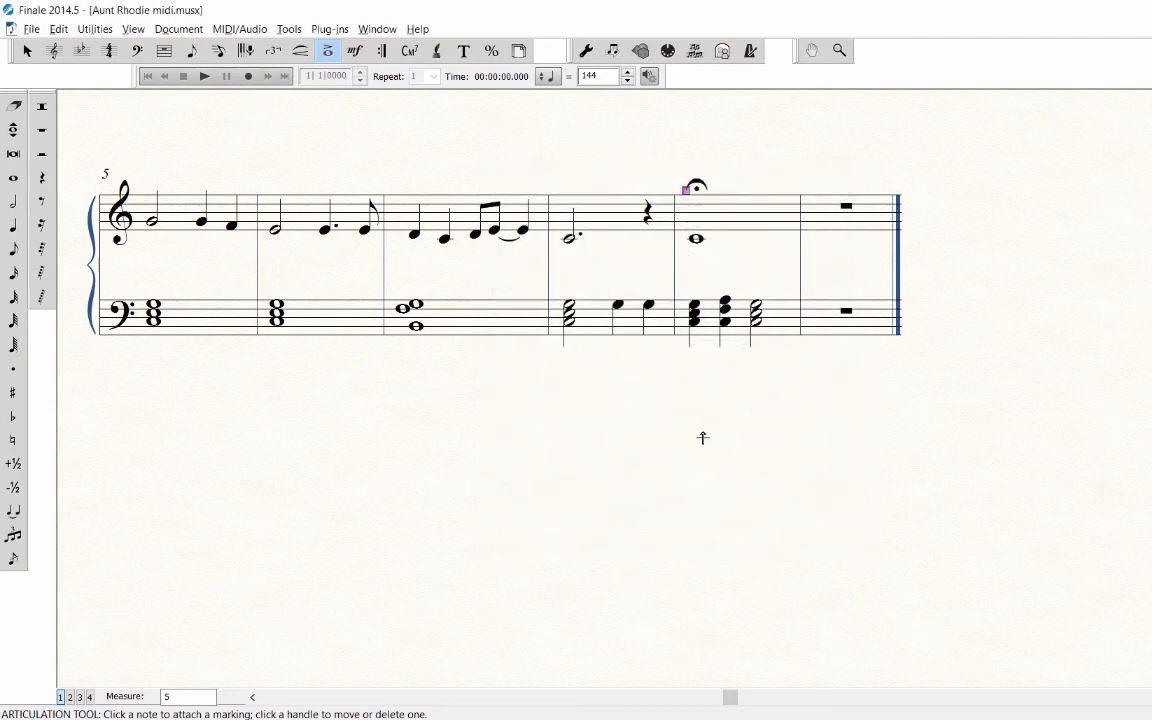
Attach a fermata to the last bass chord of measure 9 and move it below the staff.
click(682, 284)
click(638, 378)
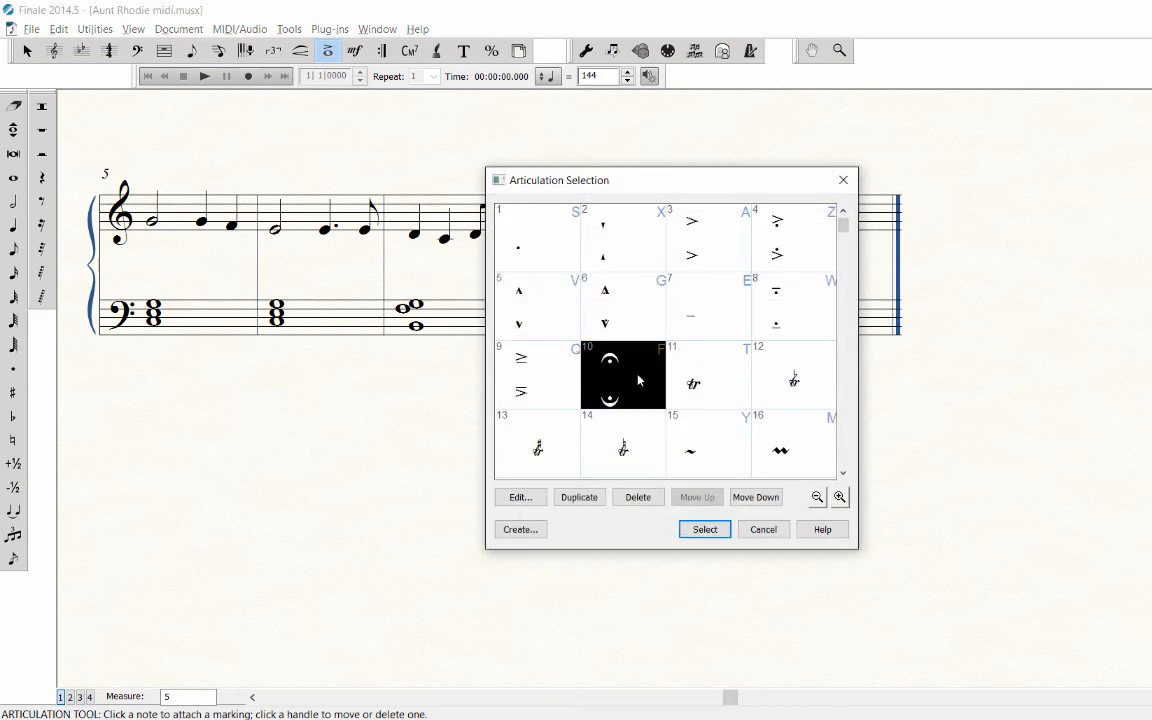
click(703, 530)
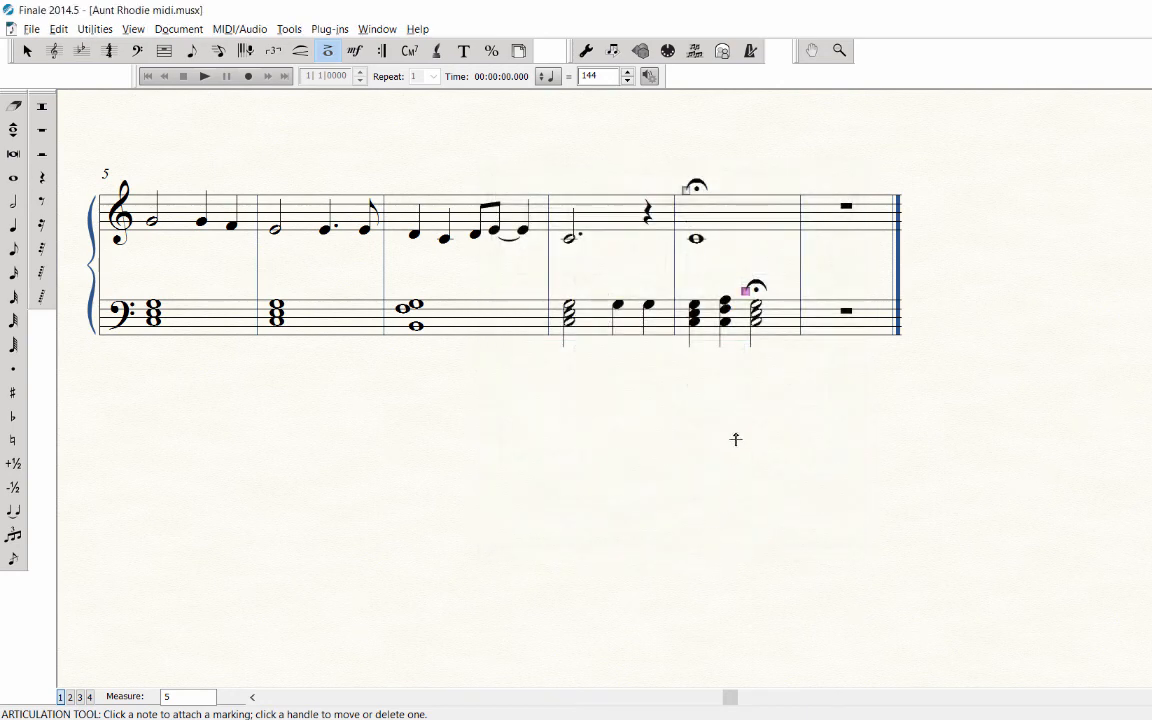
drag(745, 292, 744, 370)
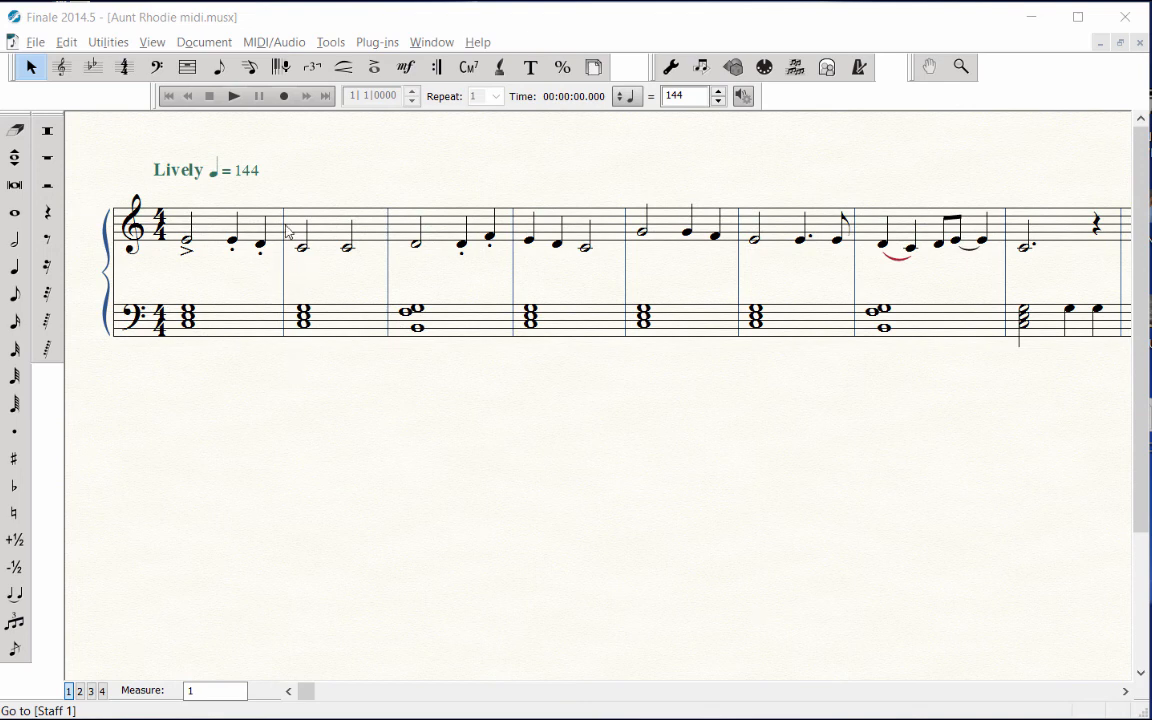
Activate the Smart Shape tool and switch the score to Page View.
click(343, 69)
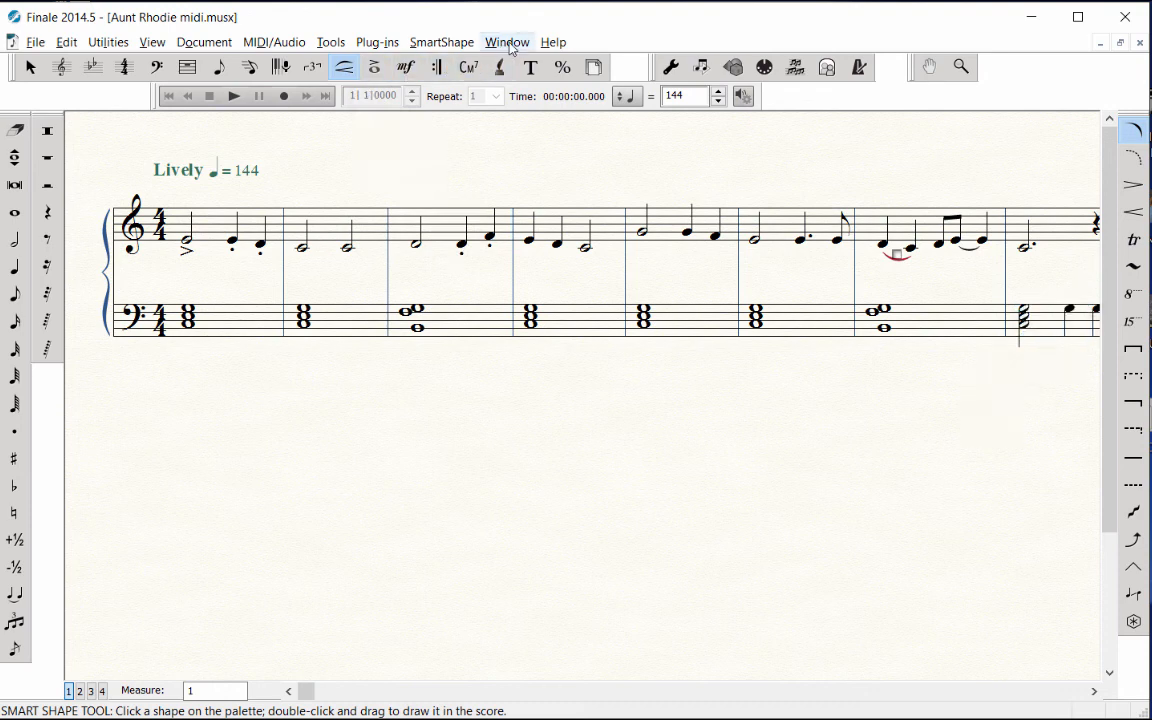
click(521, 46)
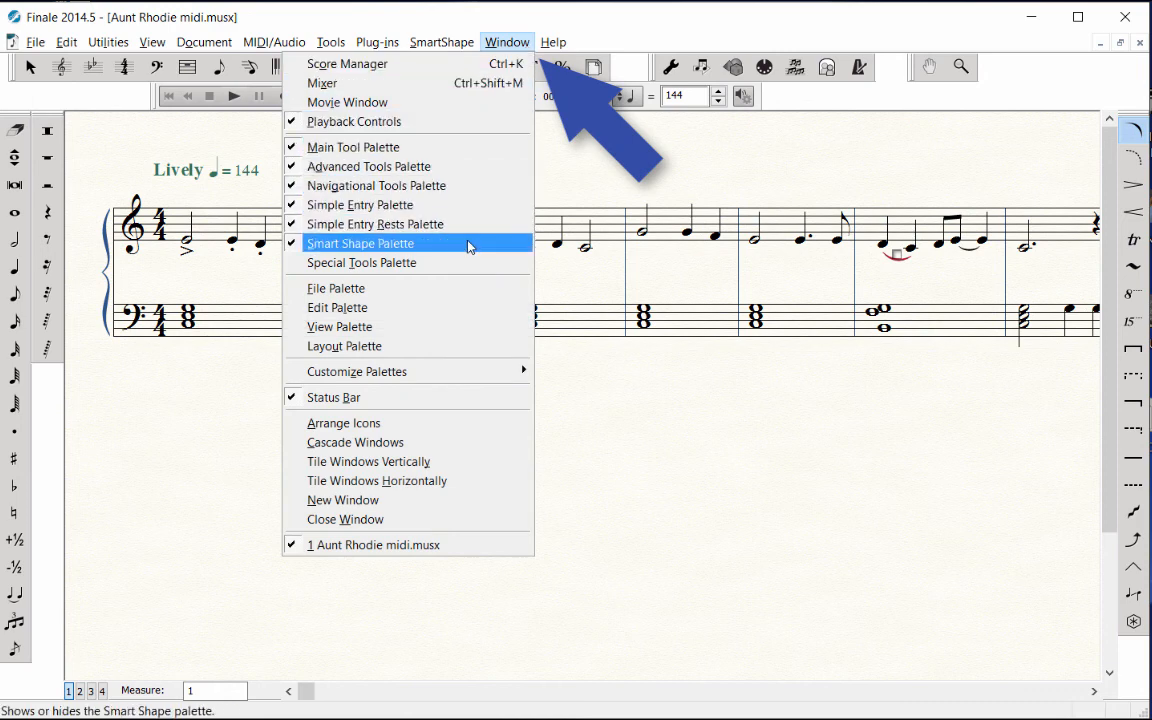
click(561, 172)
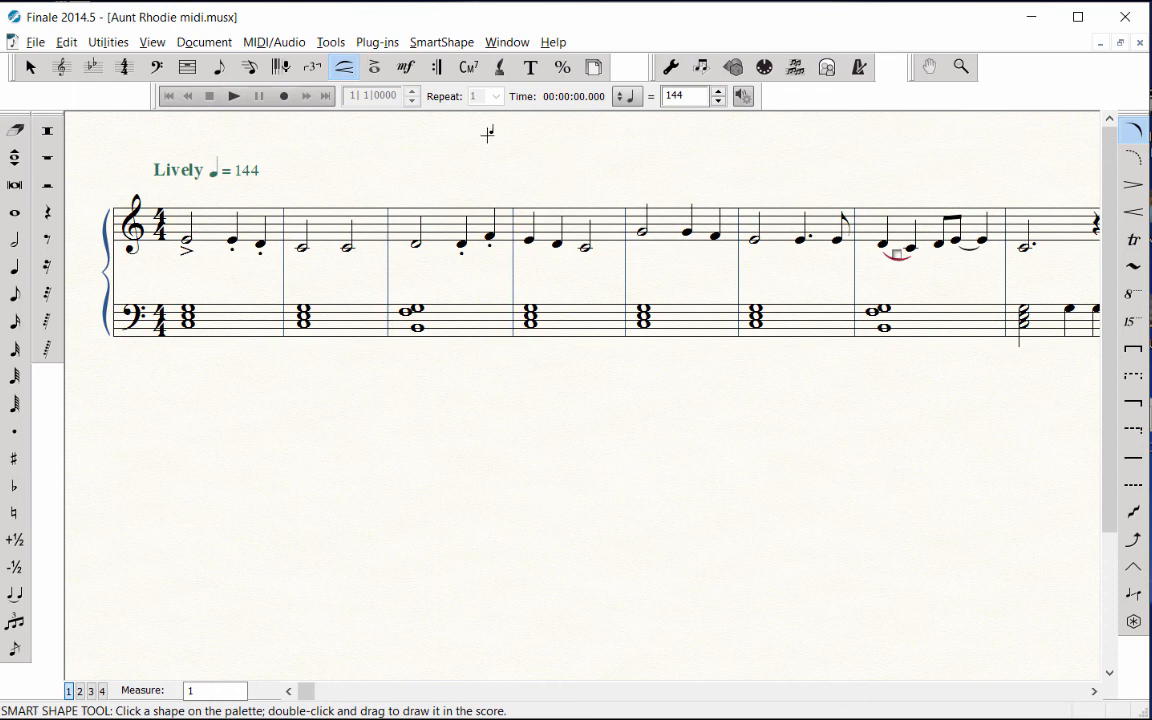
click(152, 42)
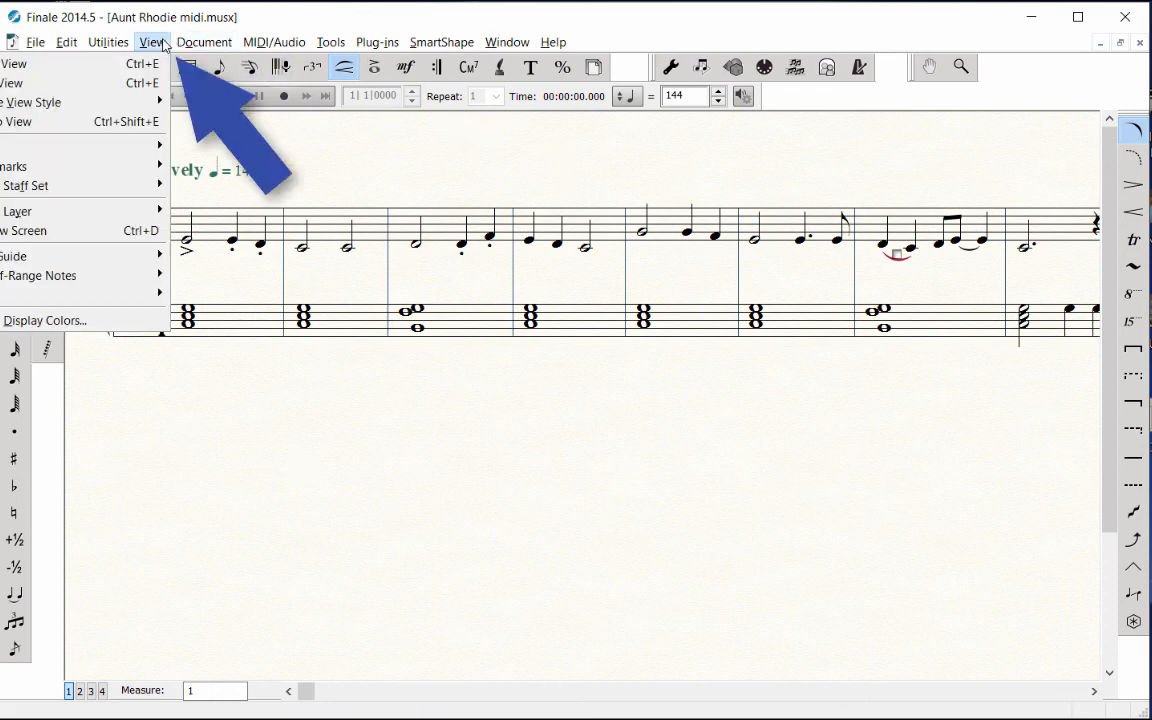
click(146, 84)
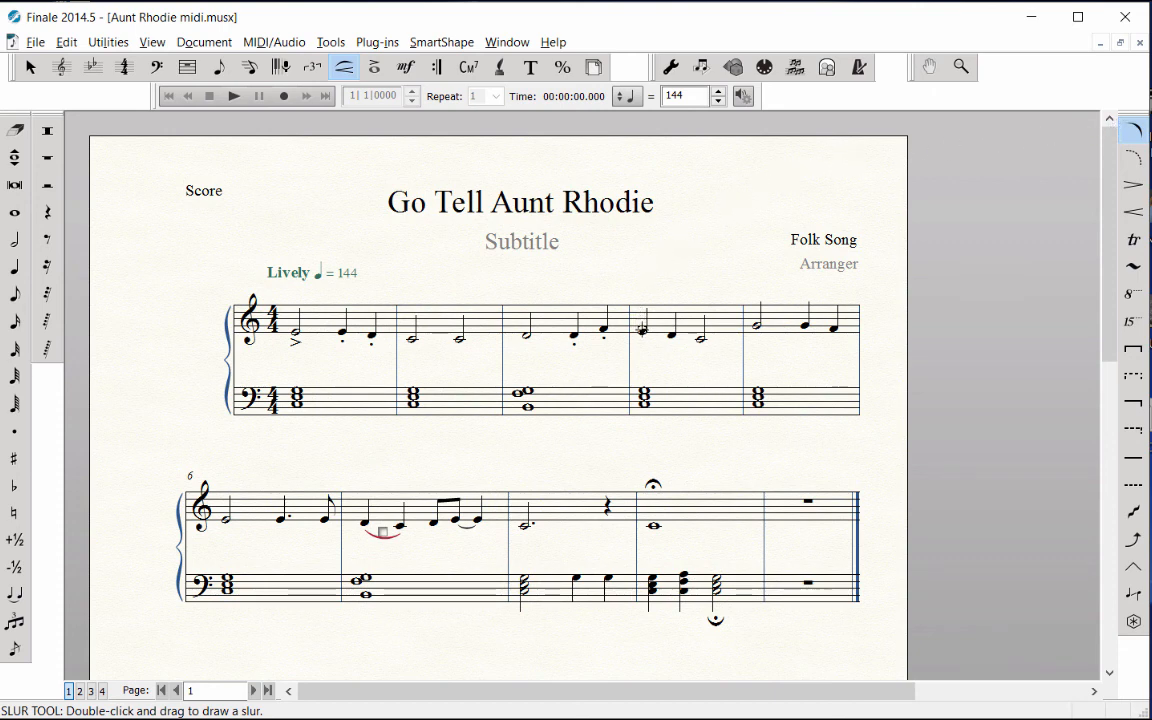
Slur the first two treble notes of measure 4, and draw another slur from the first note of measure 5 to the first of measure 6.
double_click(641, 328)
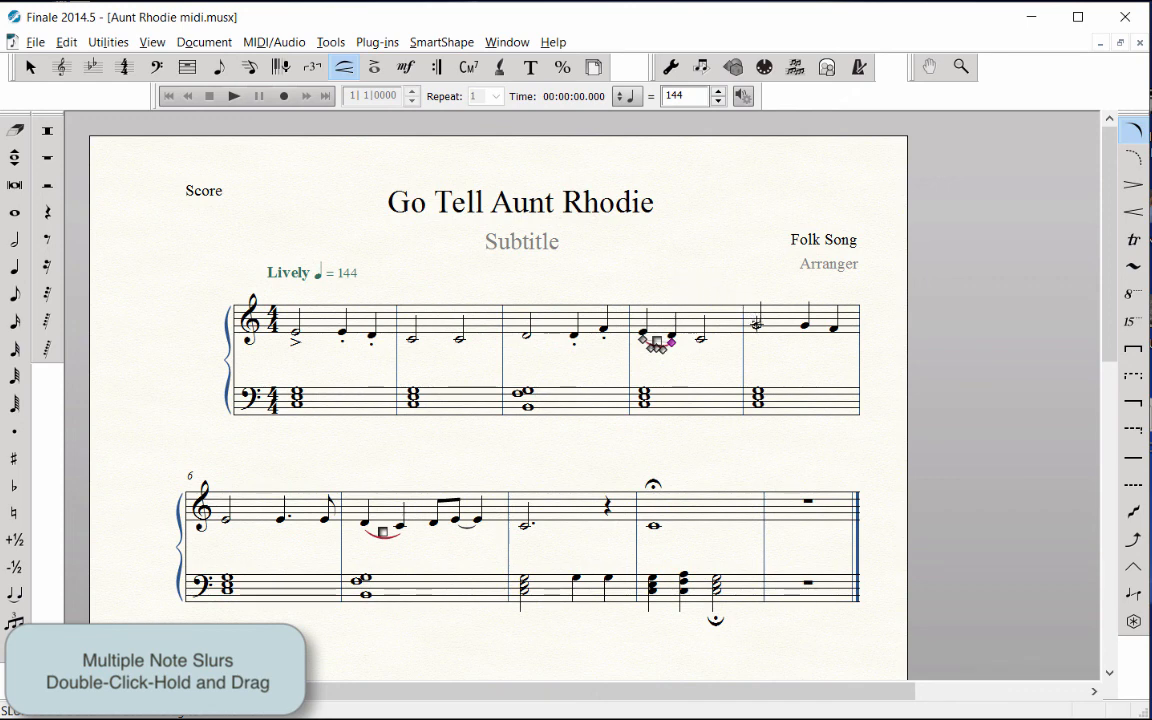
double_click(757, 324)
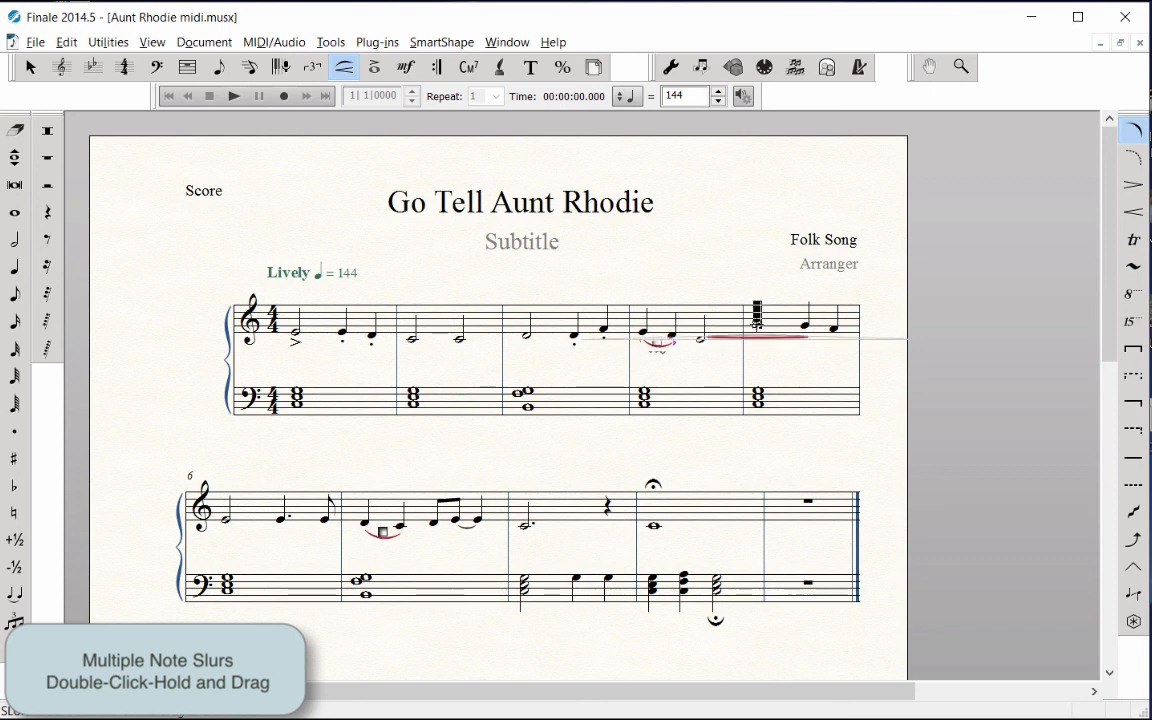
drag(757, 324, 222, 508)
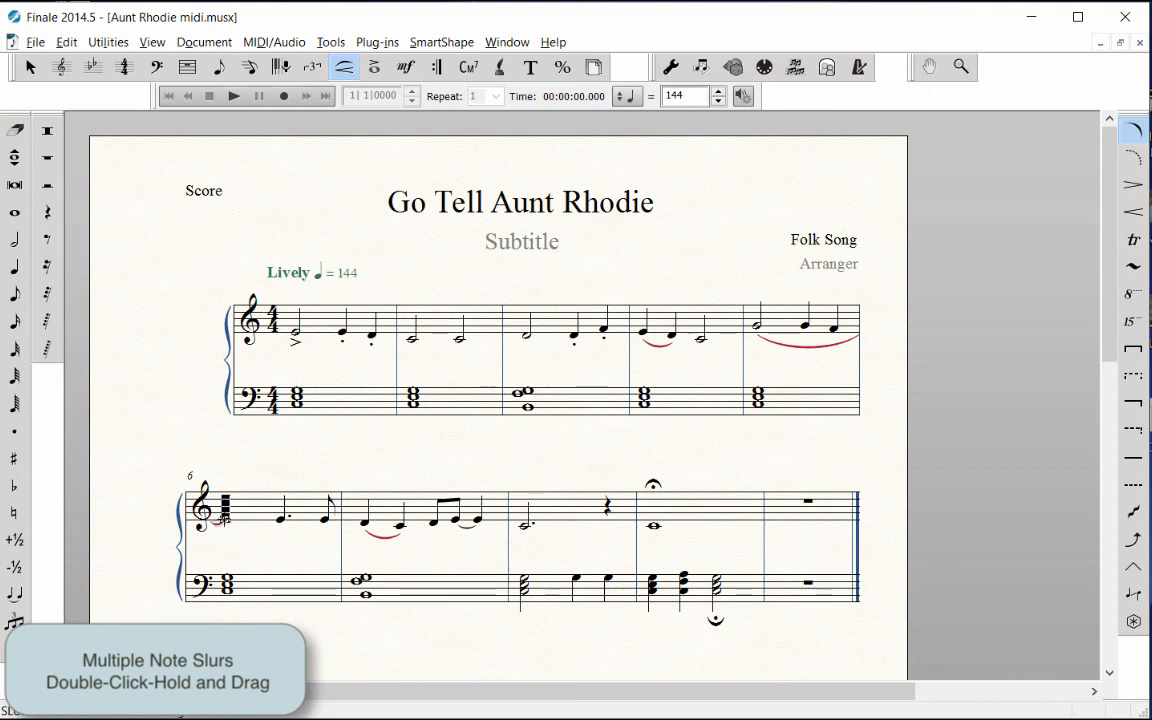
click(320, 467)
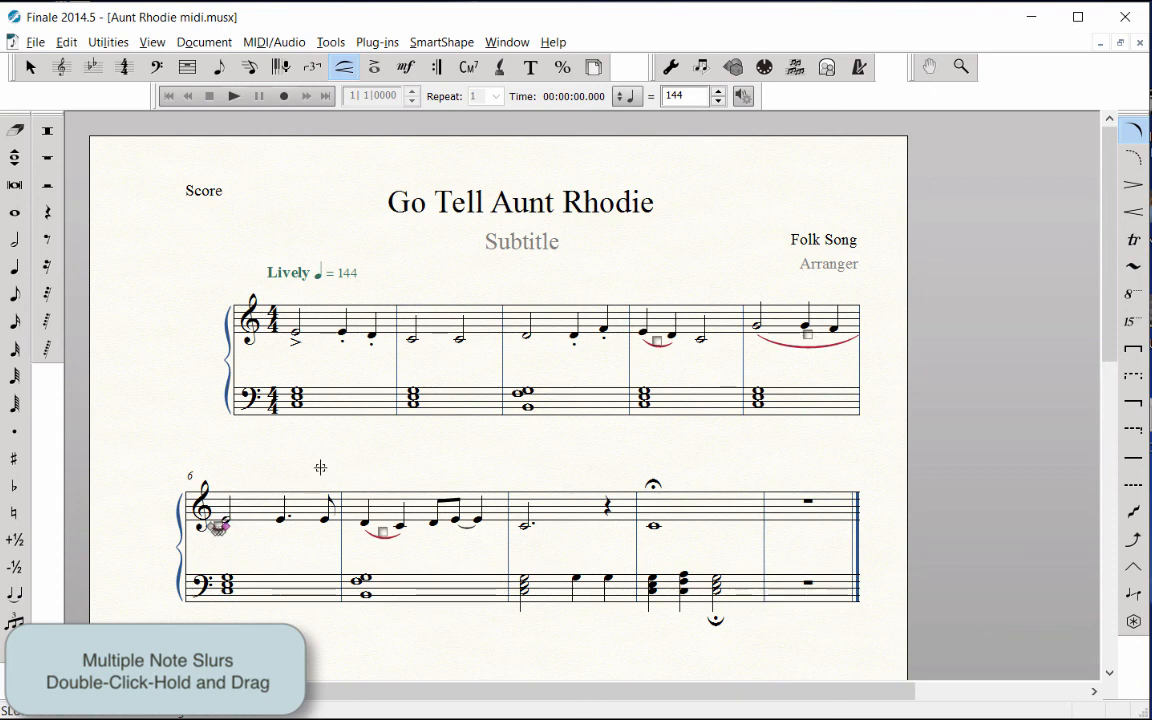
Delete the slur in measure 7 and reshape the slur under measure 5 into a slightly deeper curve.
click(383, 530)
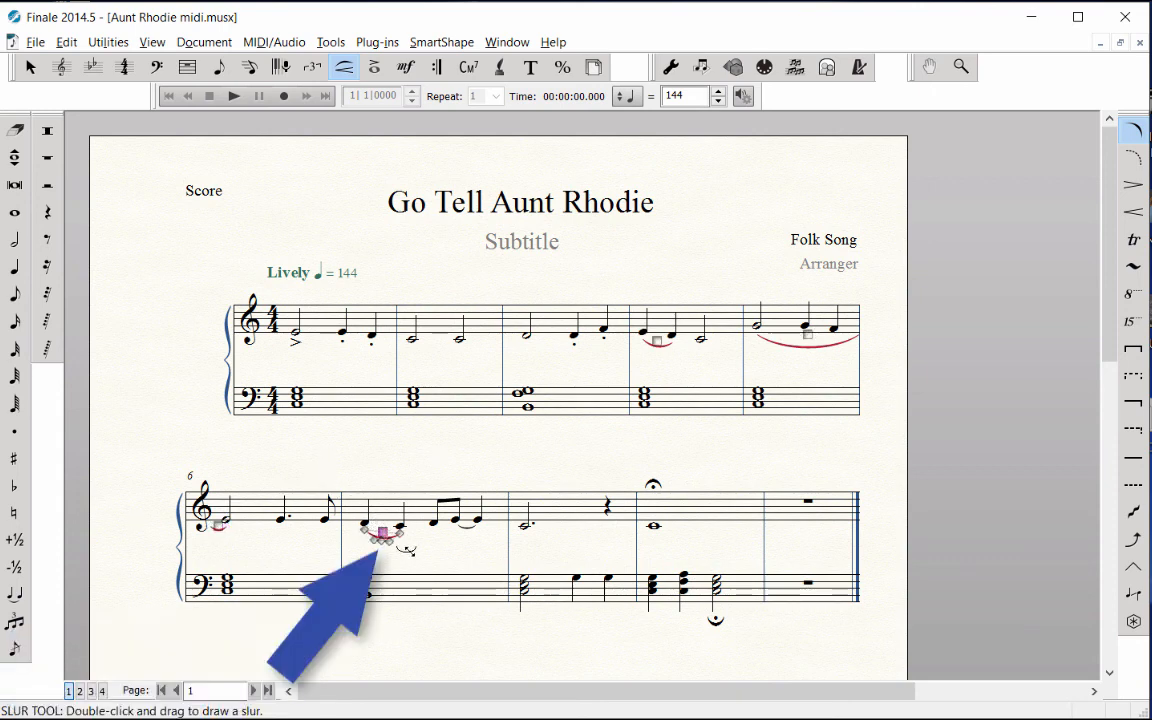
key(Delete)
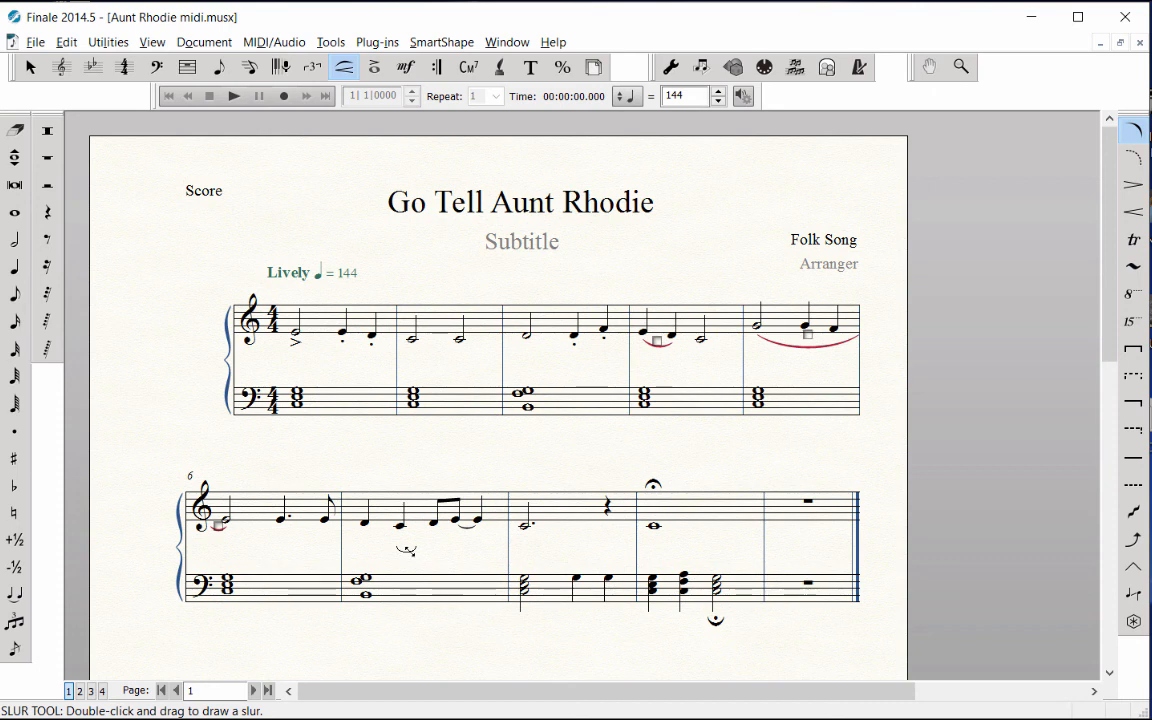
click(808, 336)
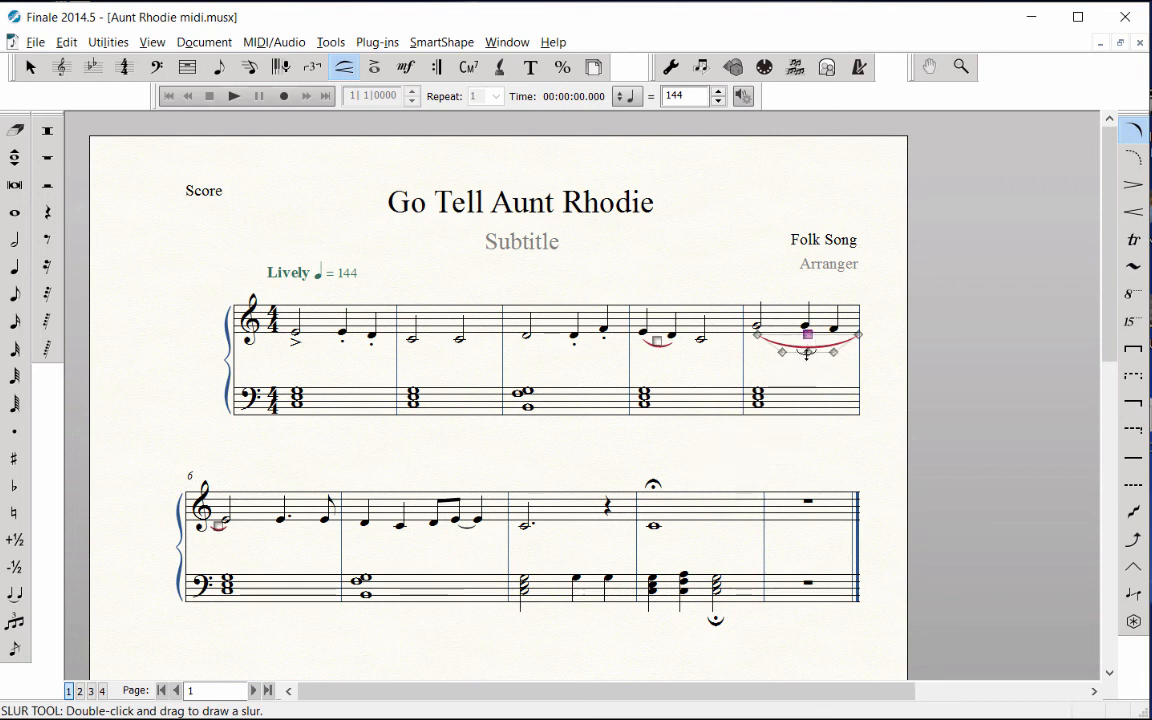
mouse_move(808, 352)
mouse_down()
mouse_move(807, 363)
mouse_move(783, 355)
mouse_up()
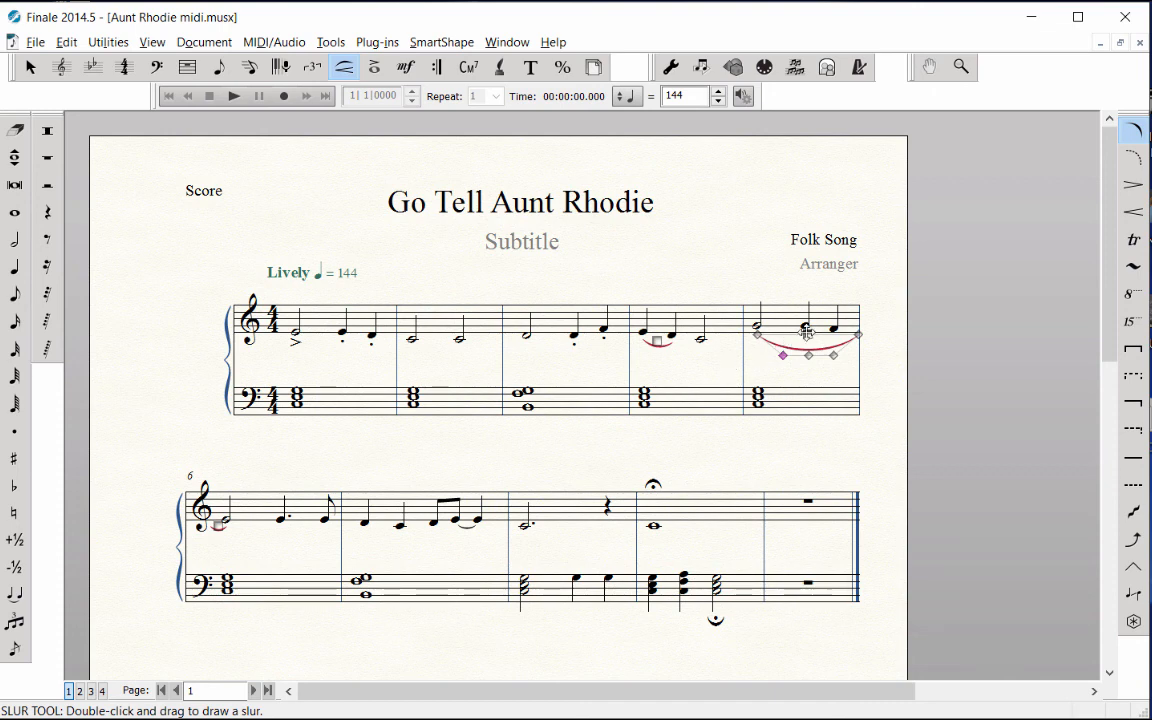
Draw a crescendo hairpin under the last two treble notes of measure 3 and shift it slightly down and to the left.
click(1141, 218)
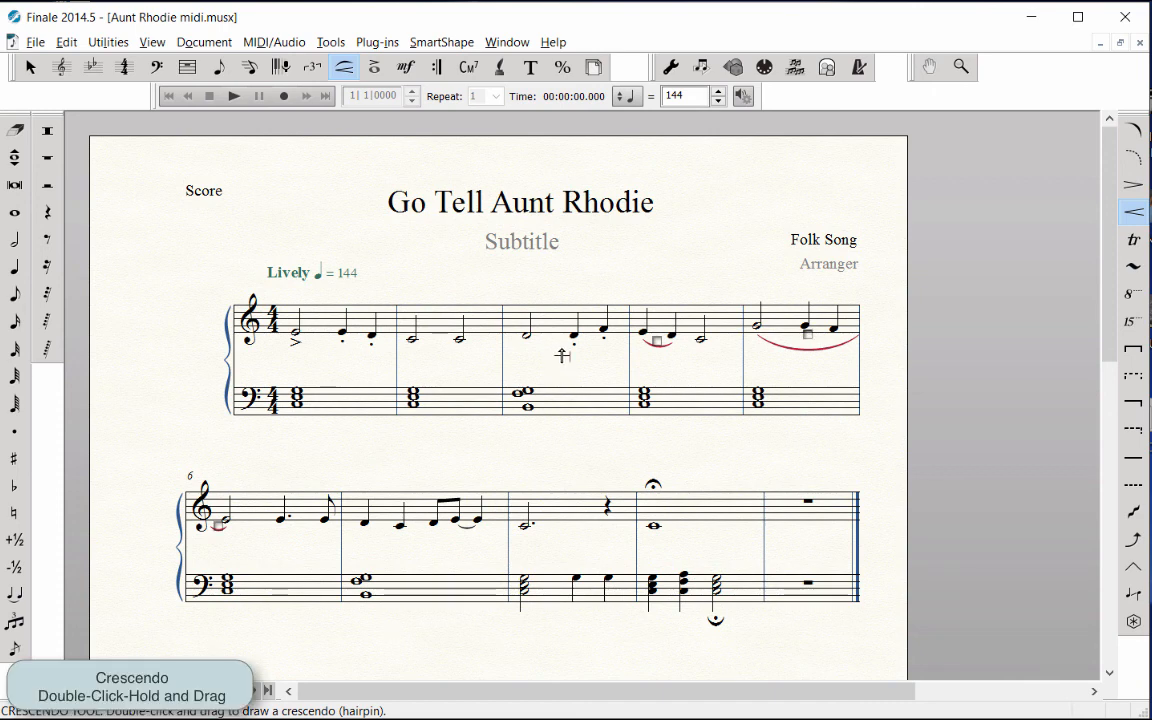
drag(570, 350, 614, 357)
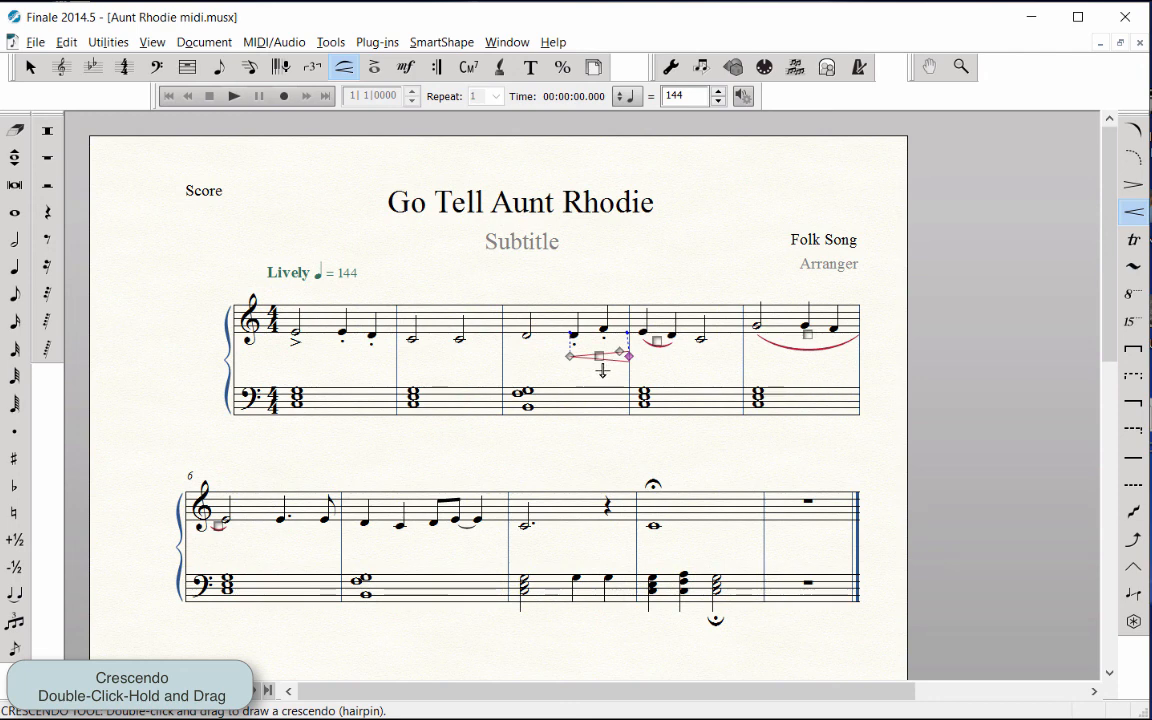
drag(598, 356, 589, 359)
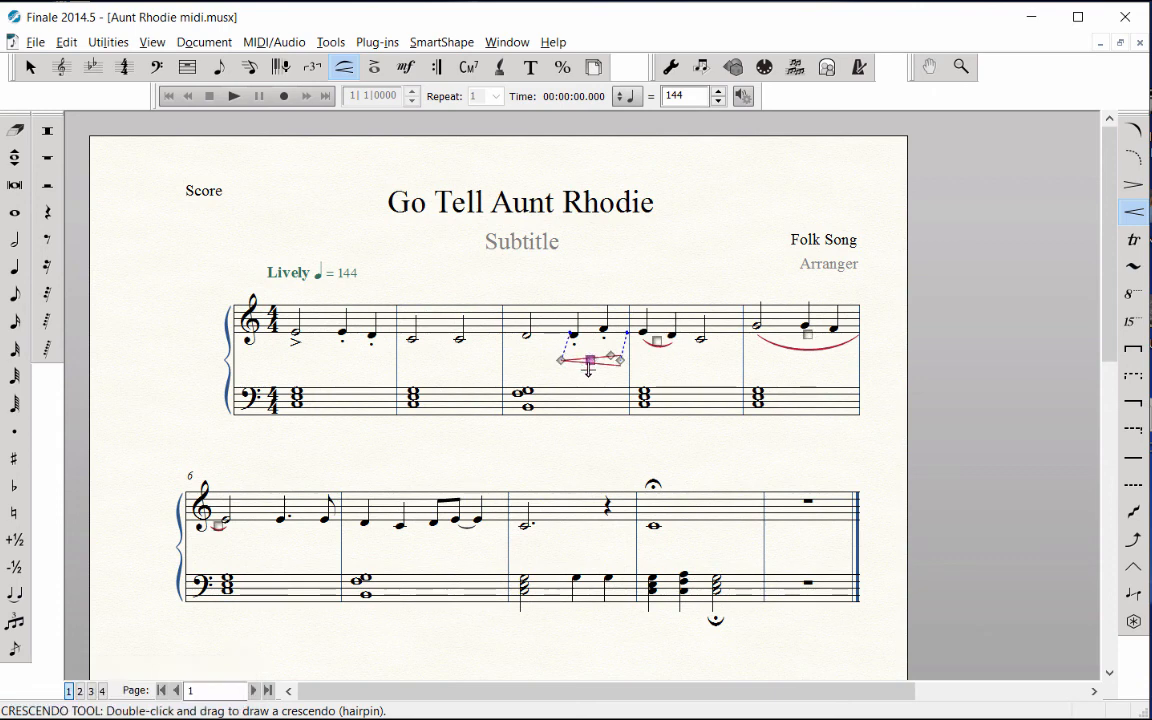
click(588, 370)
Draw a decrescendo hairpin below the treble staff in measure 7, starting under the beamed eighth notes.
click(1134, 186)
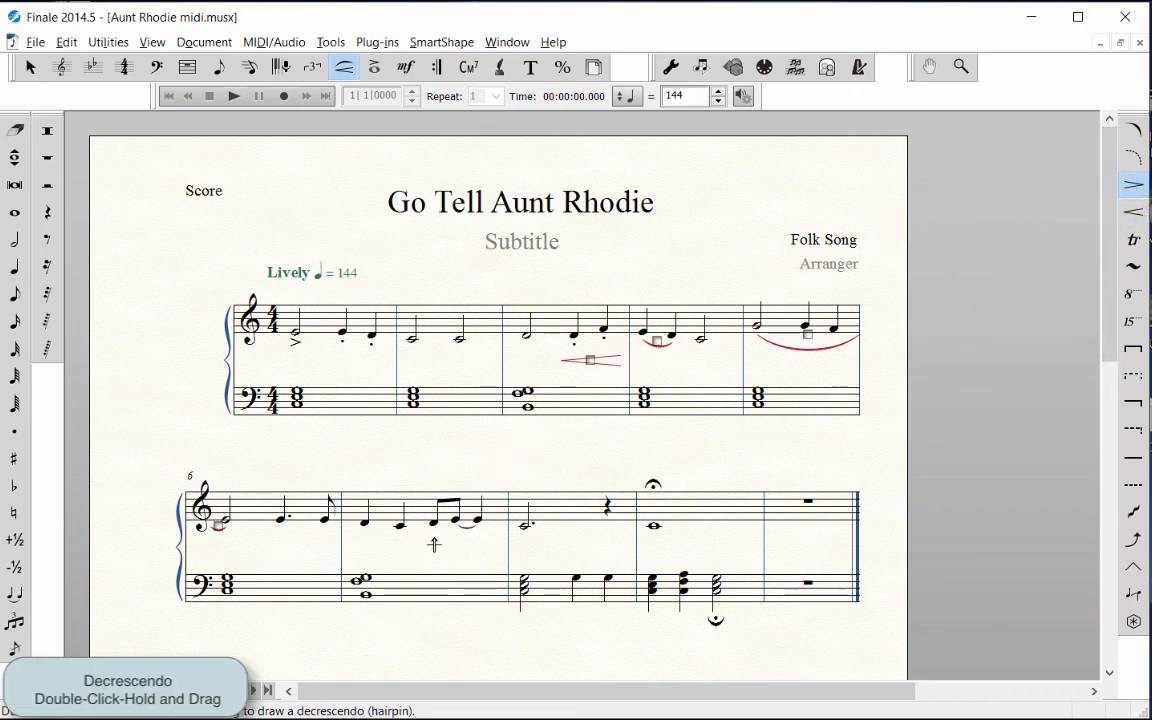
mouse_move(432, 543)
mouse_down()
mouse_move(494, 546)
mouse_move(458, 547)
mouse_up()
click(530, 467)
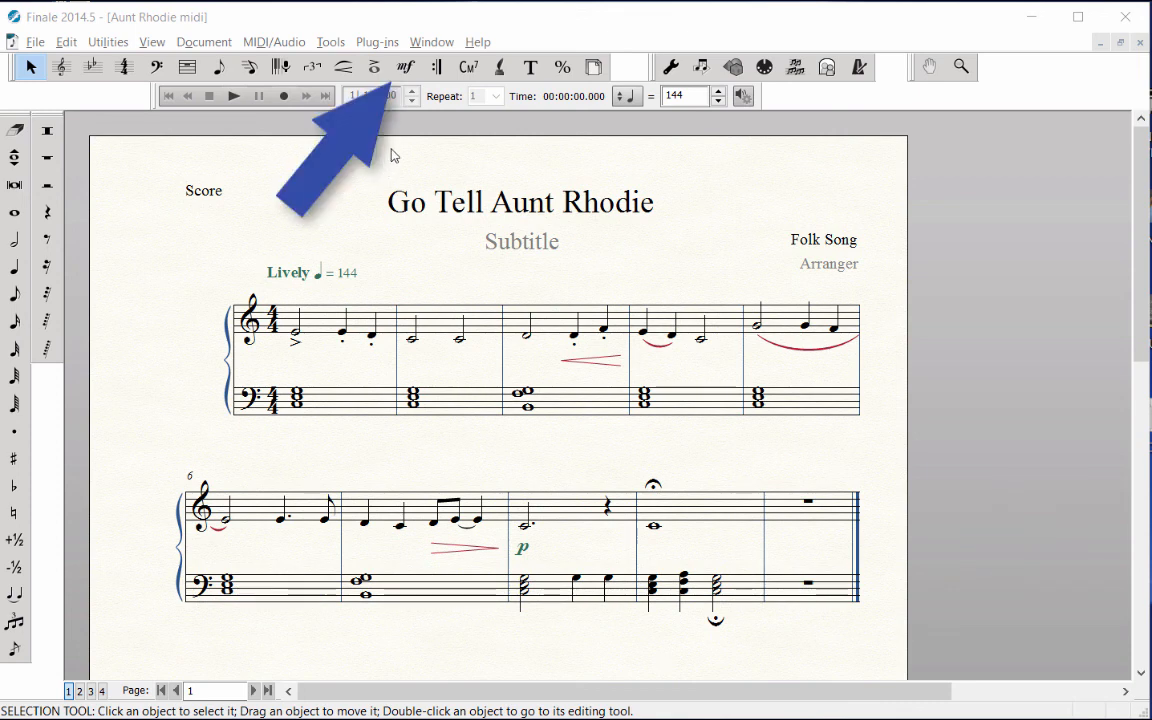
Look through the available expressions in each category, from Dynamics and Tempo Marks to Rehearsal Marks and Miscellaneous, without assigning any.
click(412, 70)
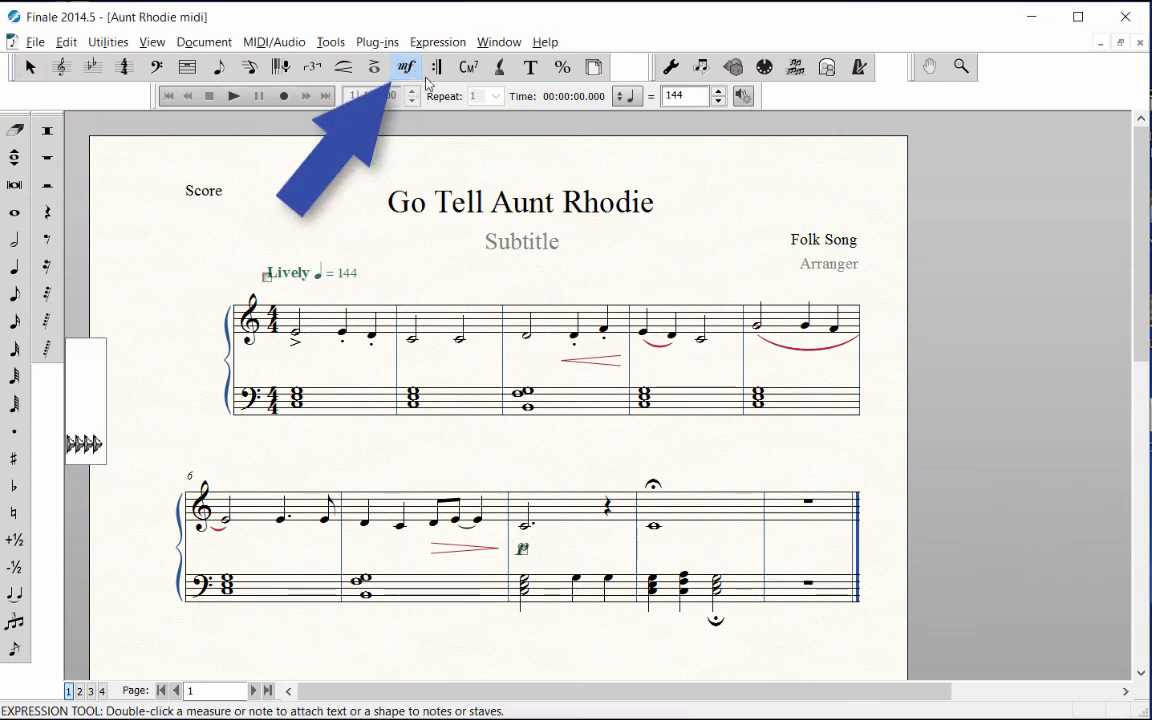
double_click(524, 325)
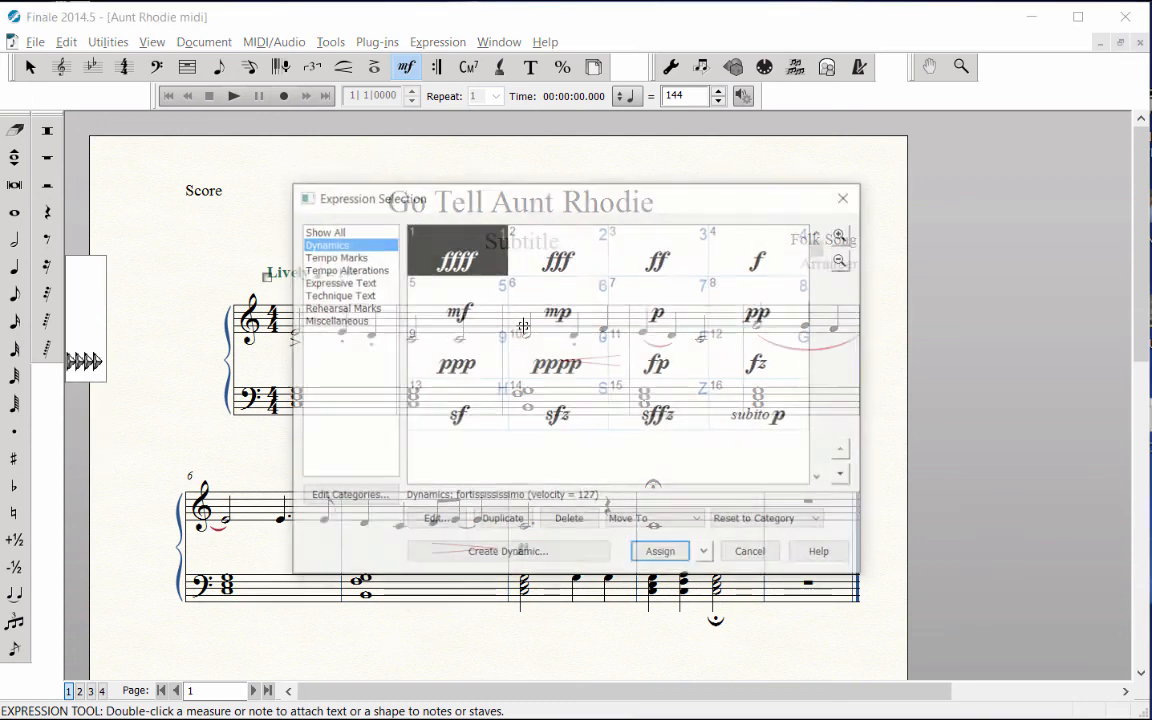
click(376, 258)
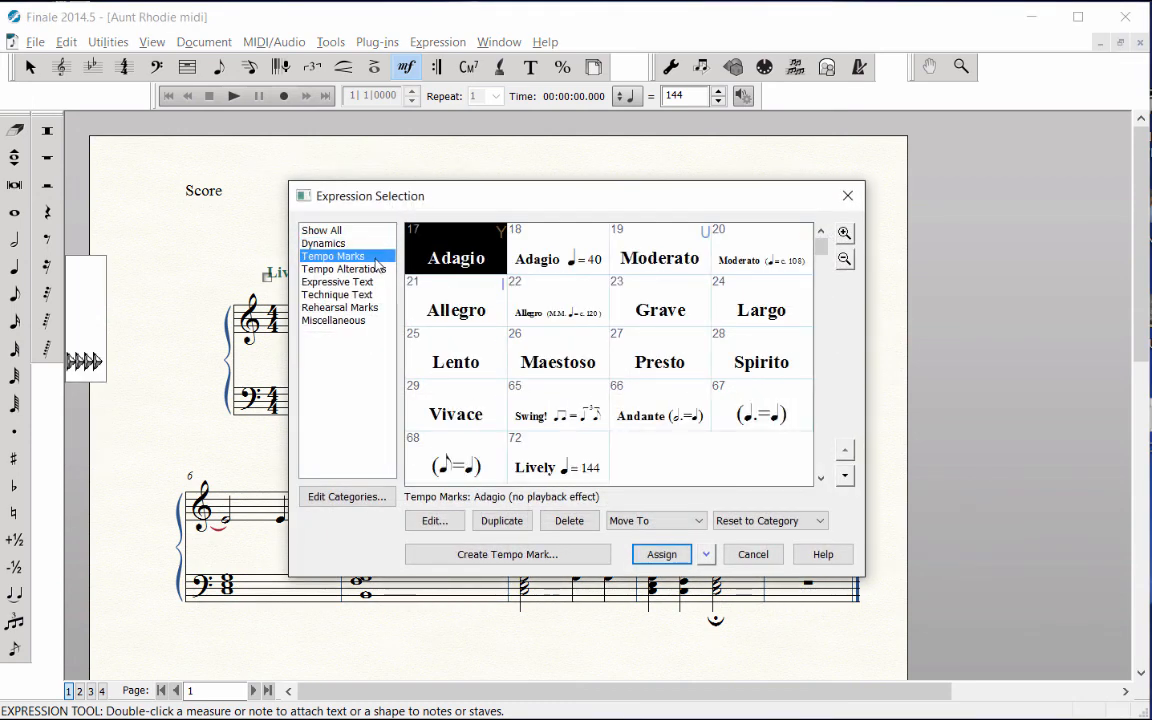
click(379, 270)
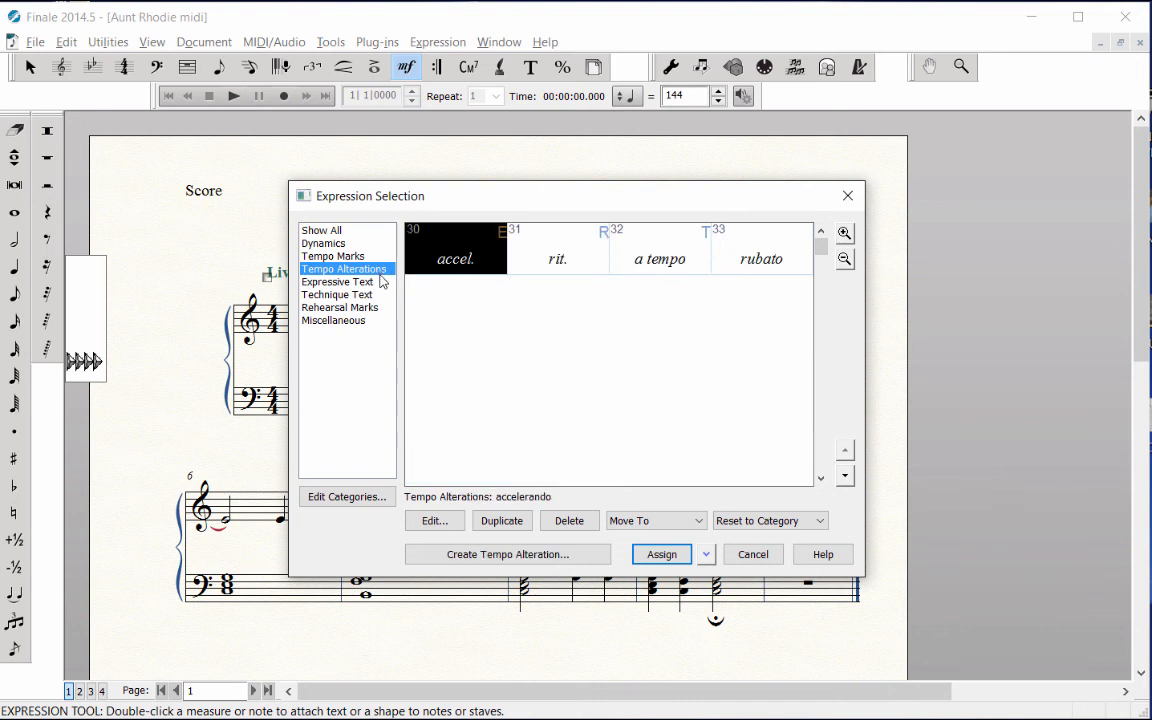
click(380, 283)
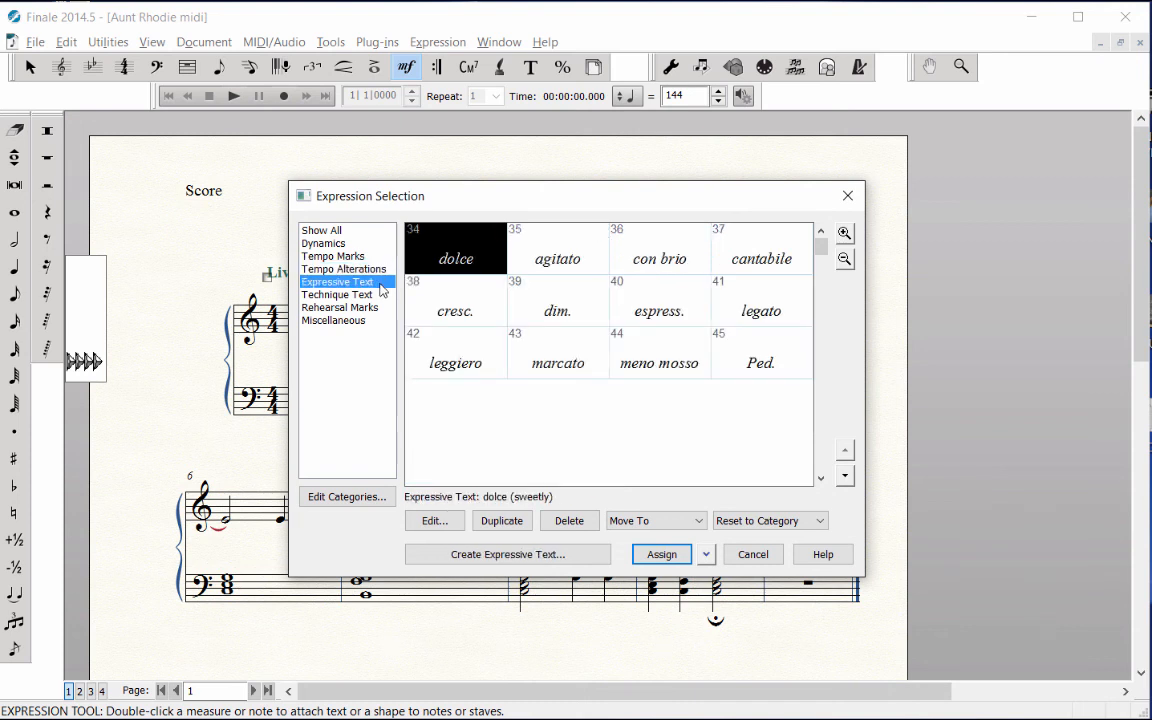
click(381, 302)
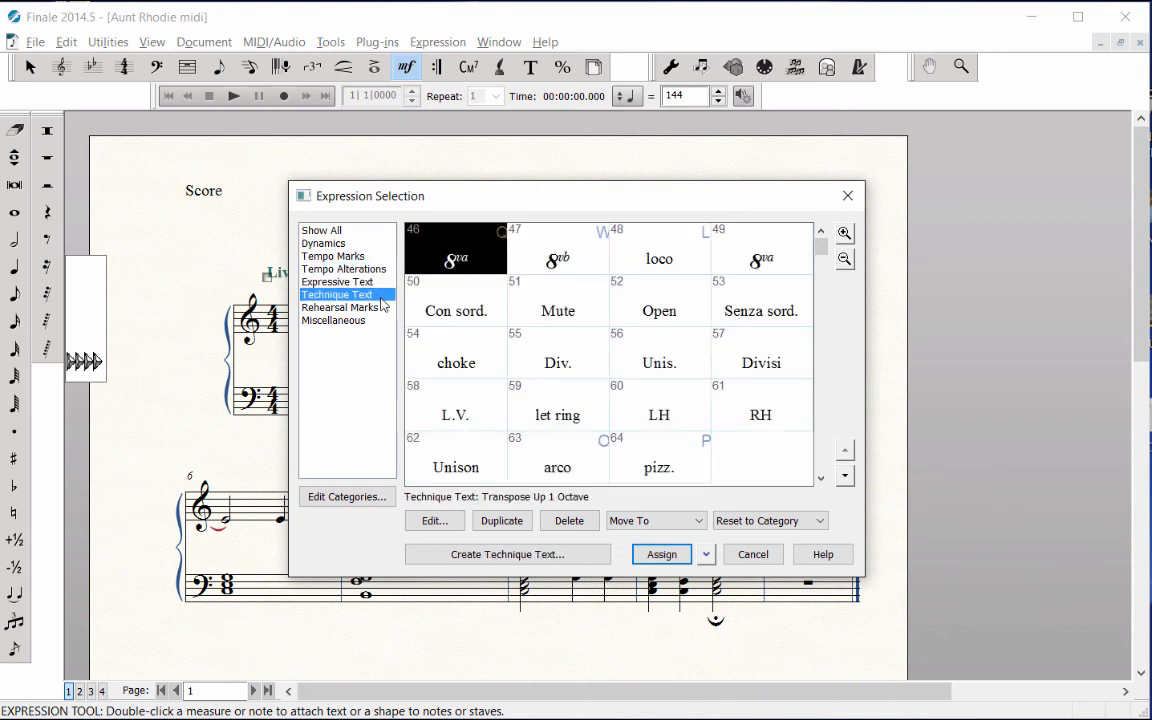
click(384, 309)
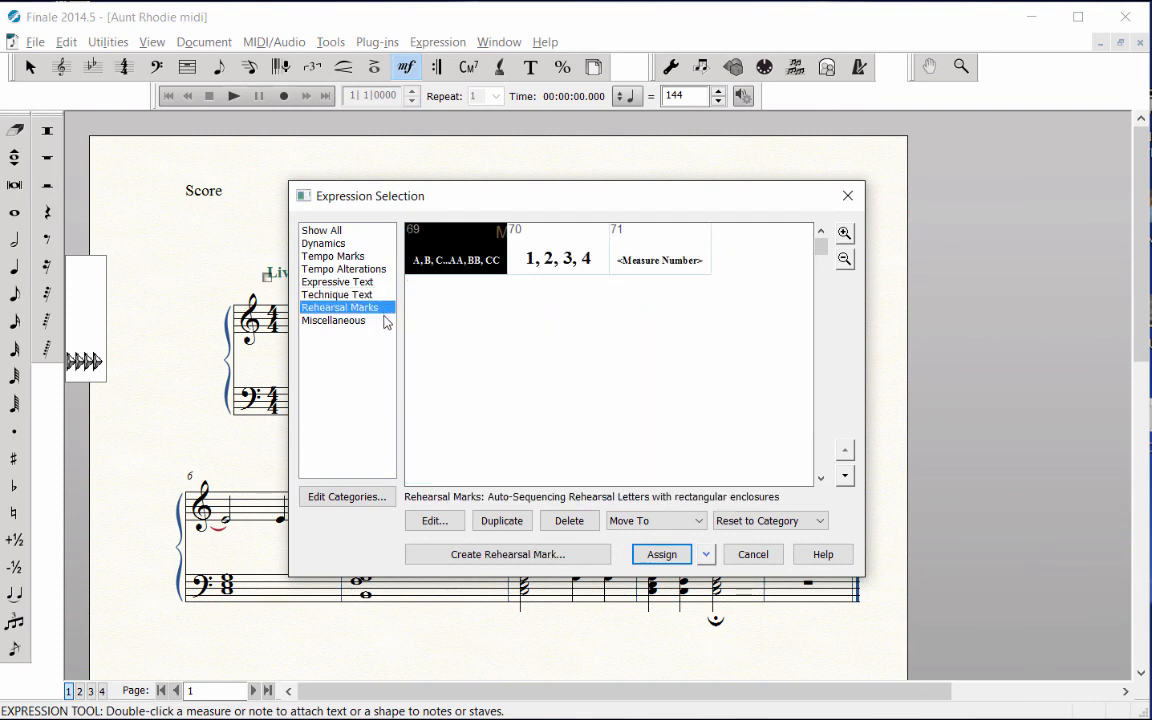
click(385, 321)
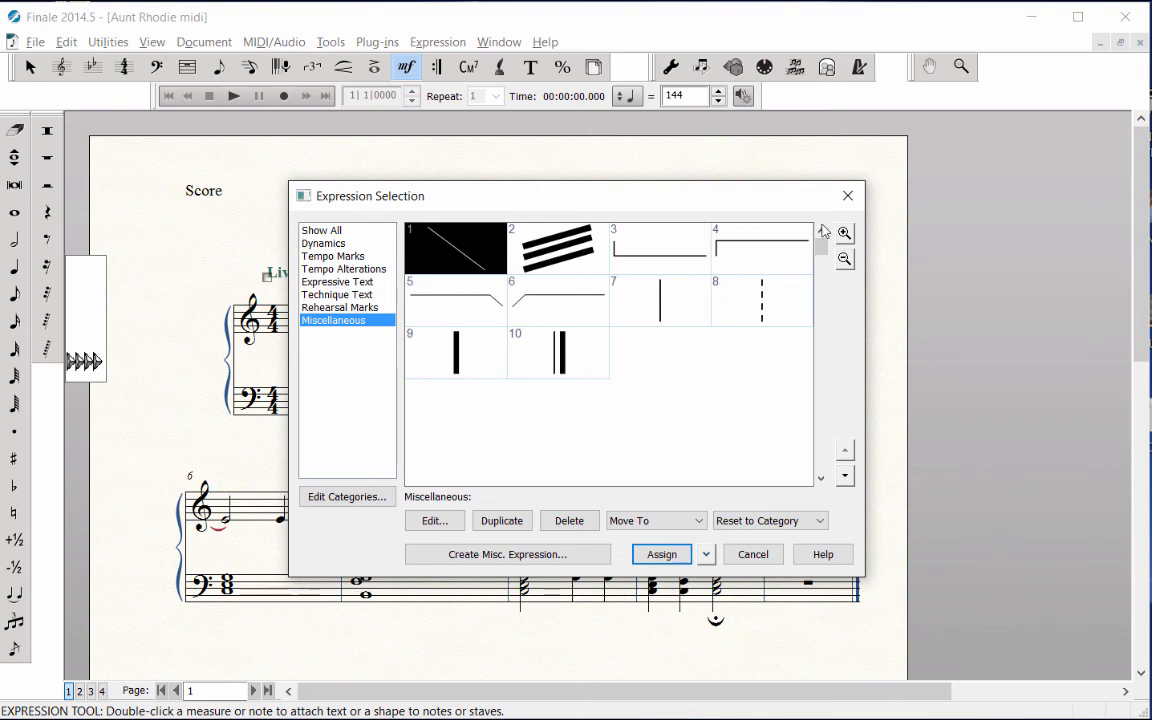
click(847, 198)
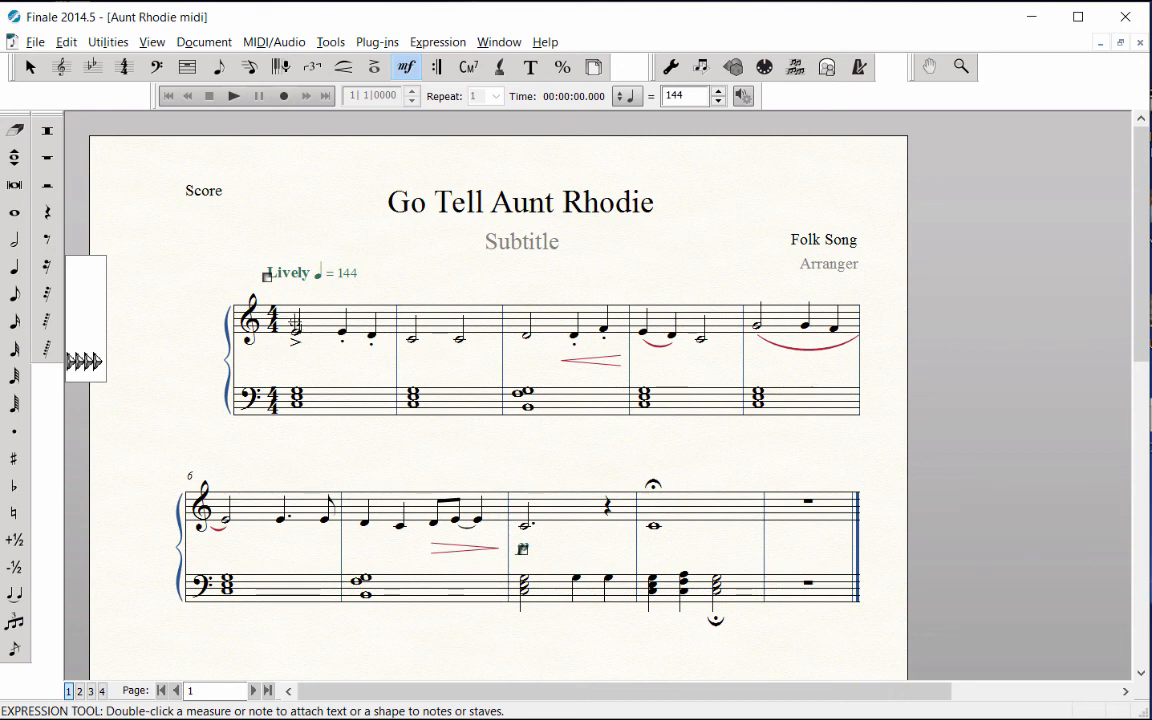
Assign a forte (f) dynamic to the first treble note of measure 1 and shift it slightly down, clear of the accent.
double_click(294, 325)
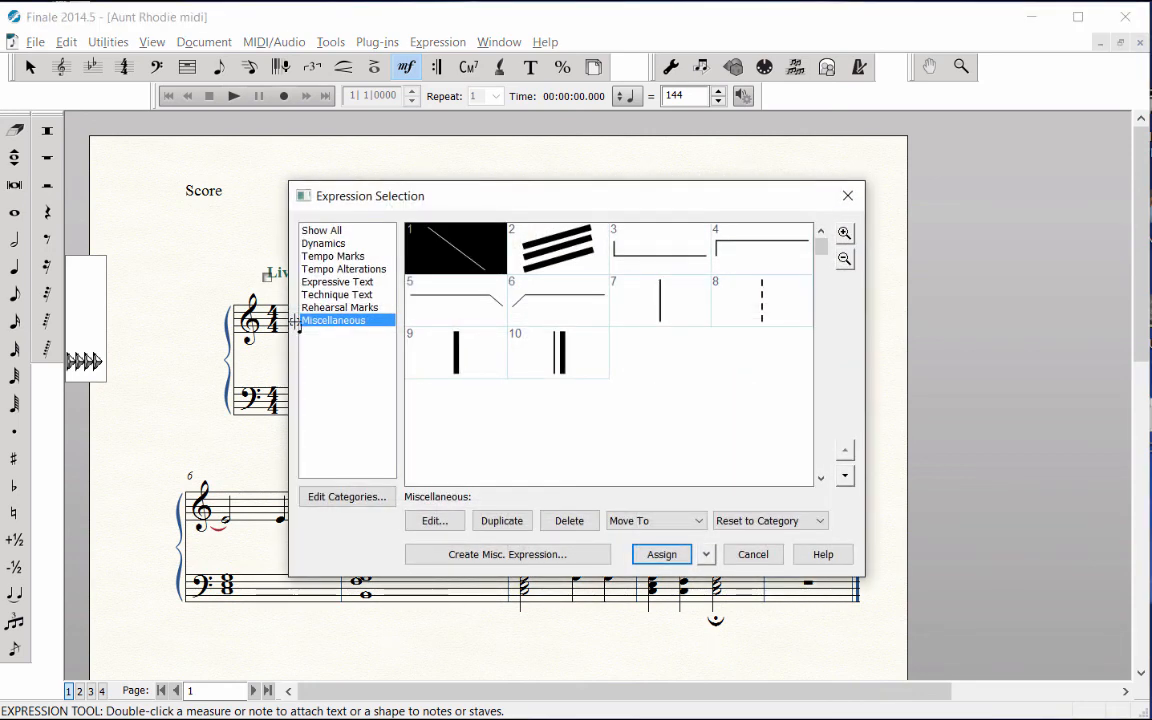
click(352, 246)
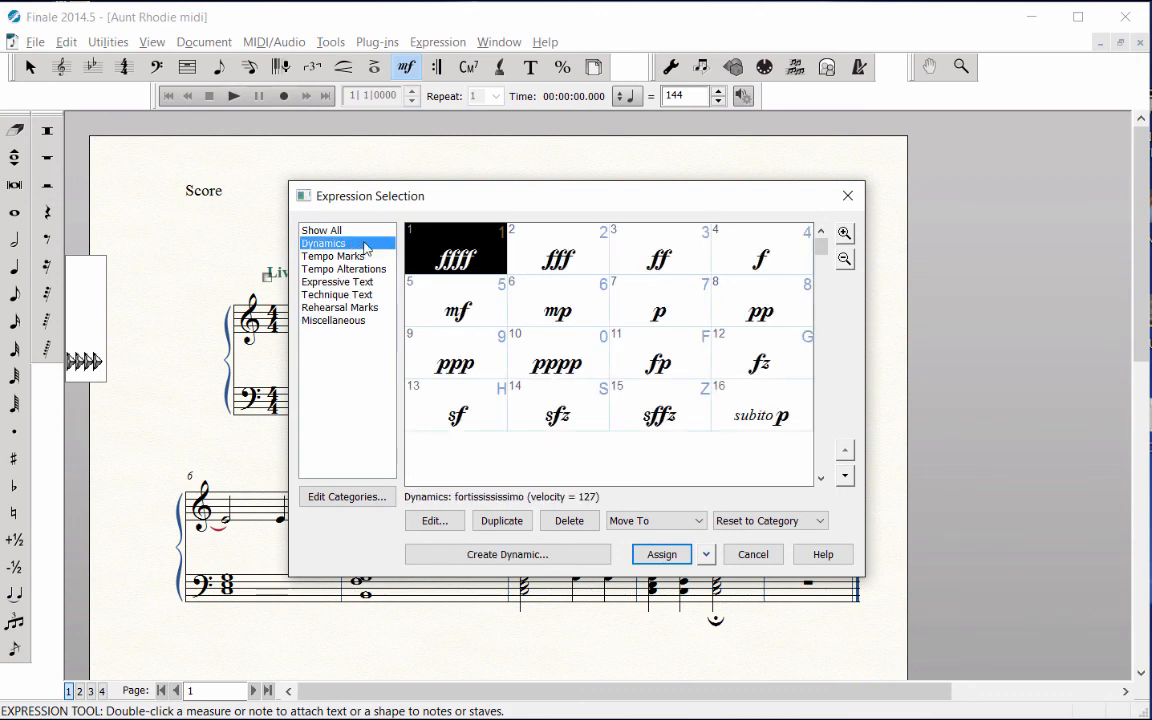
click(758, 247)
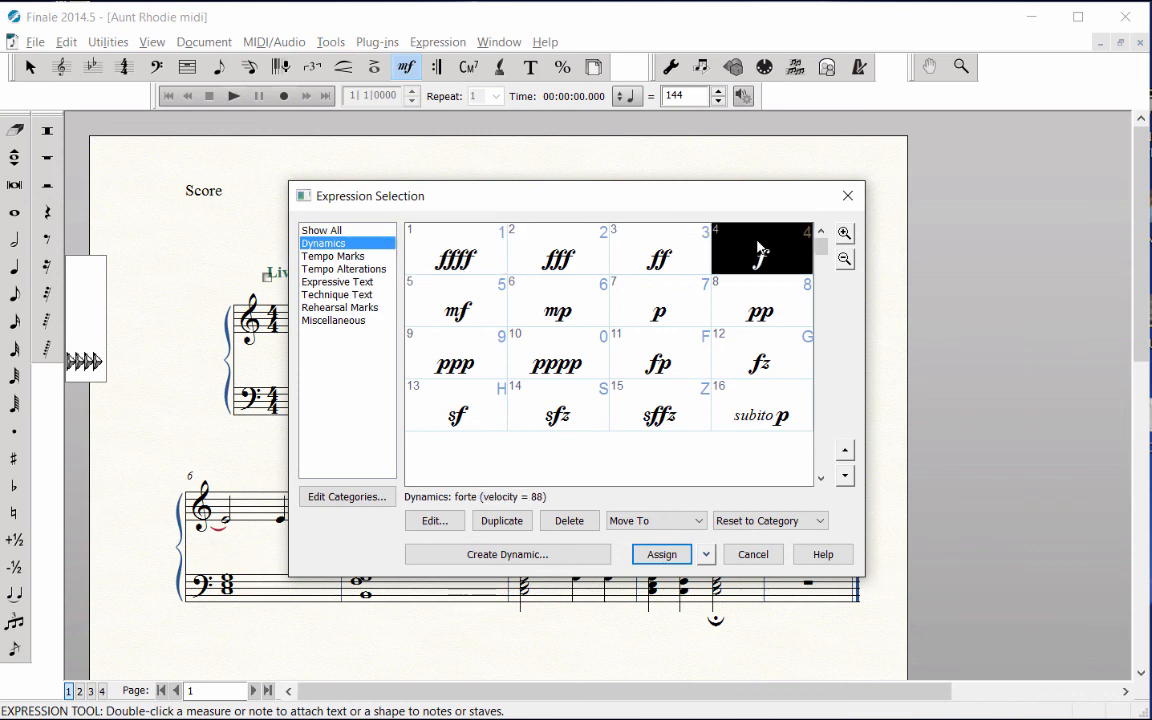
click(662, 554)
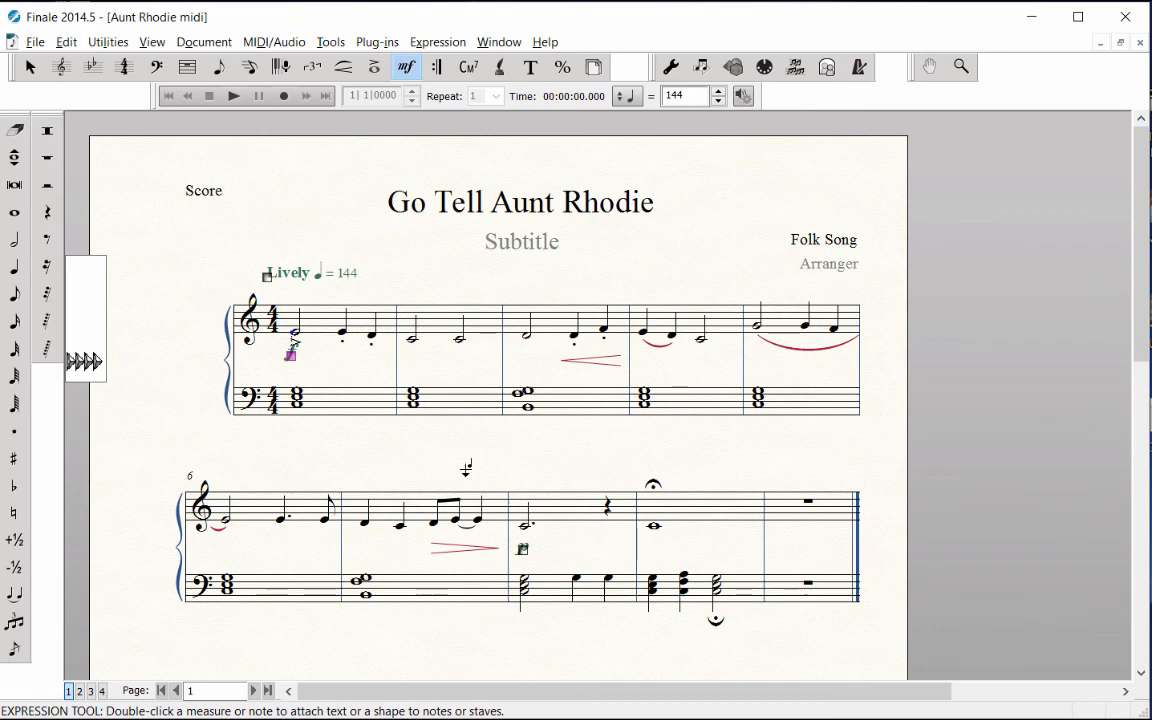
drag(291, 356, 293, 366)
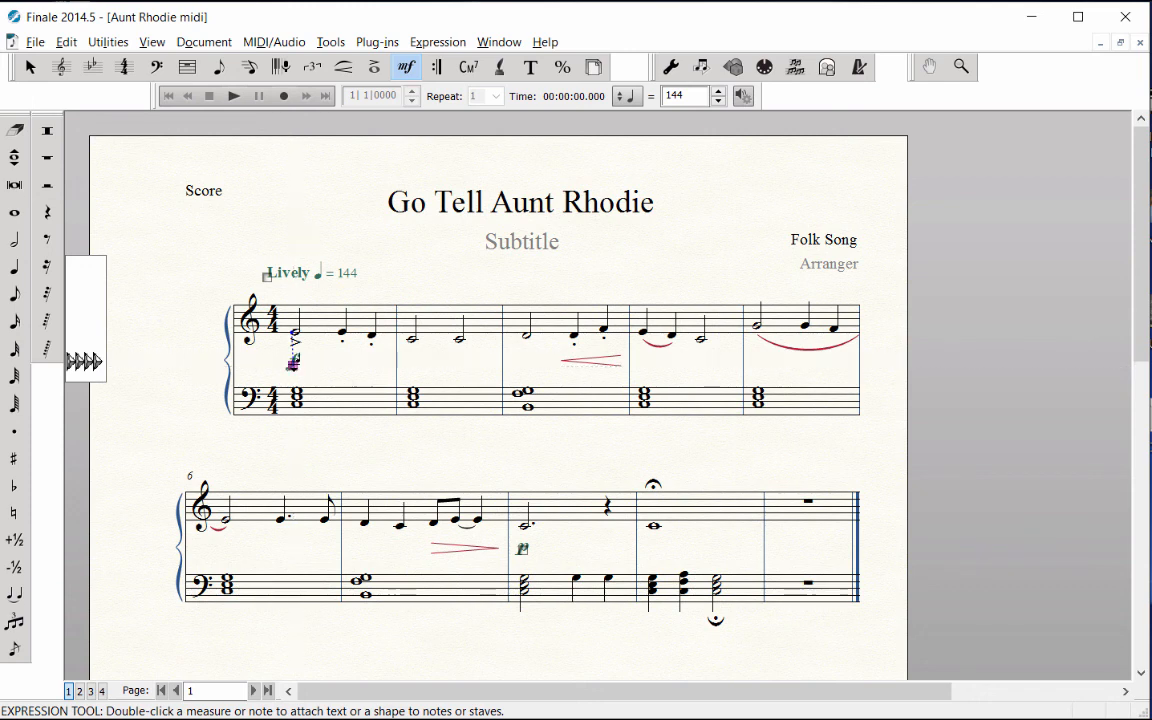
click(346, 367)
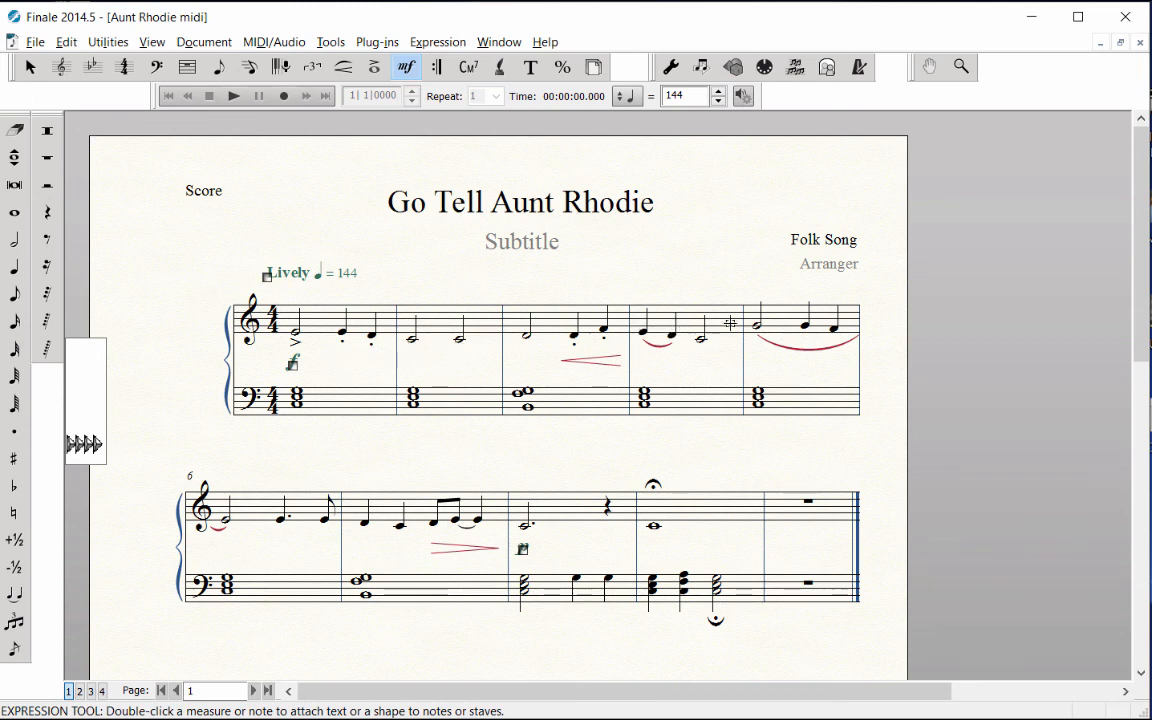
Assign a mezzo piano (mp) dynamic to the start of measure 5 and shift it slightly down and to the right, under the first note.
double_click(730, 323)
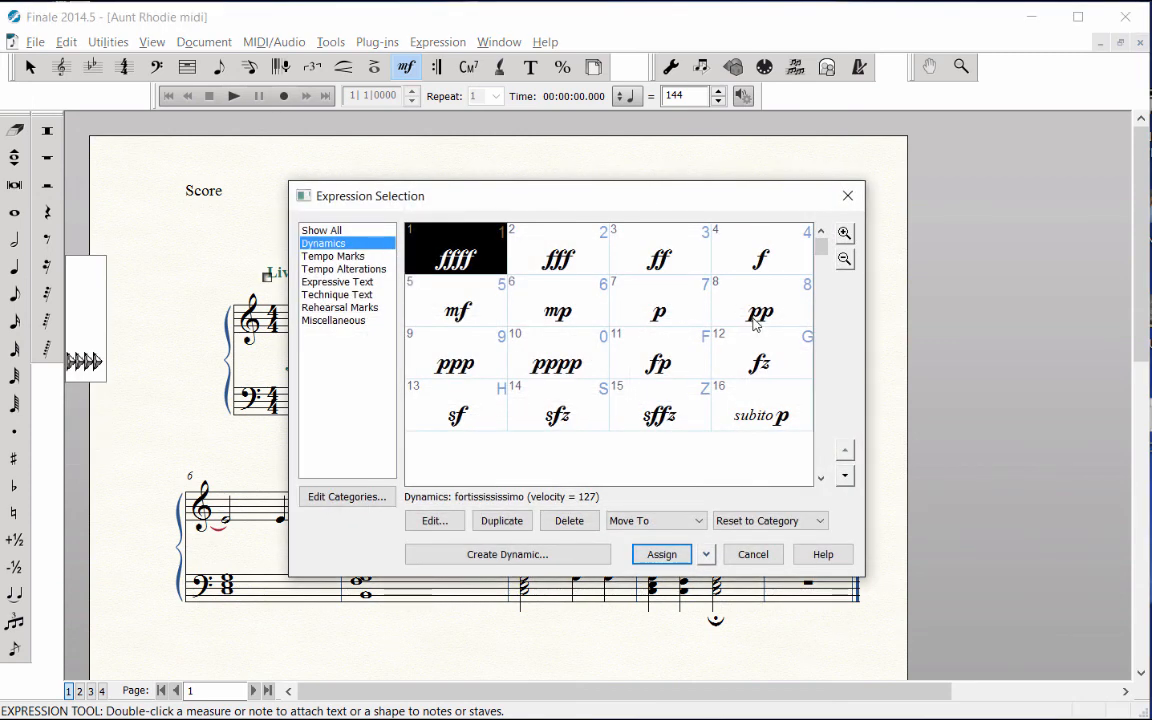
click(583, 290)
click(662, 552)
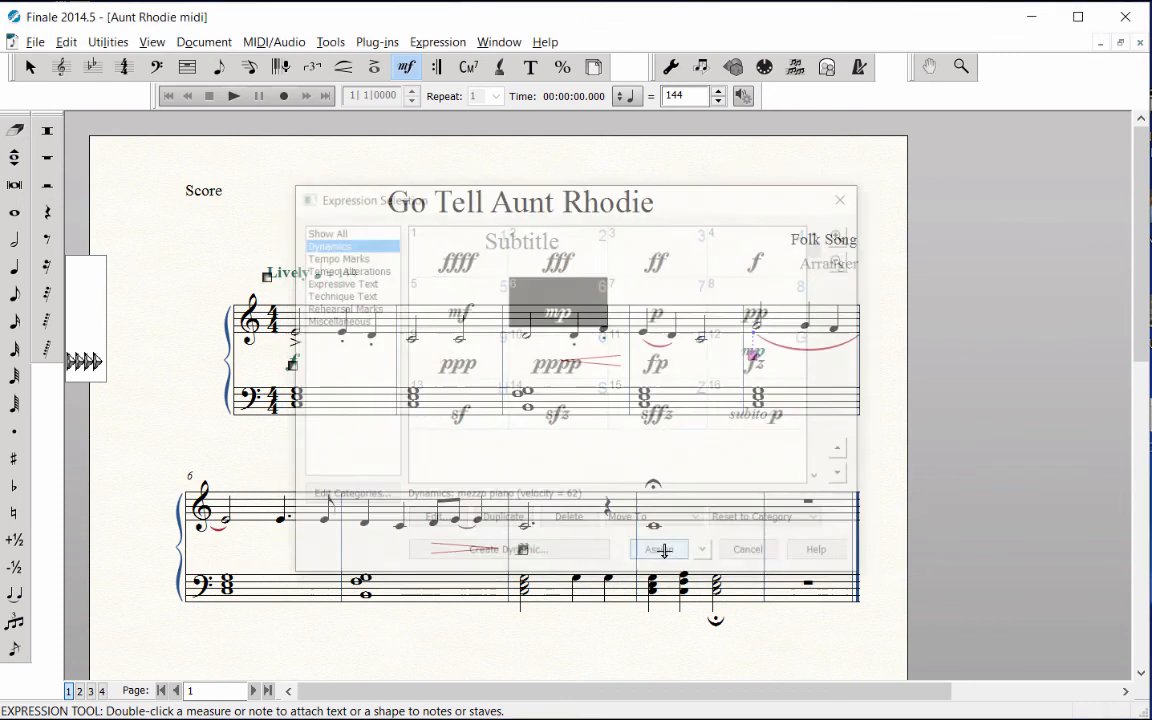
drag(753, 355, 760, 362)
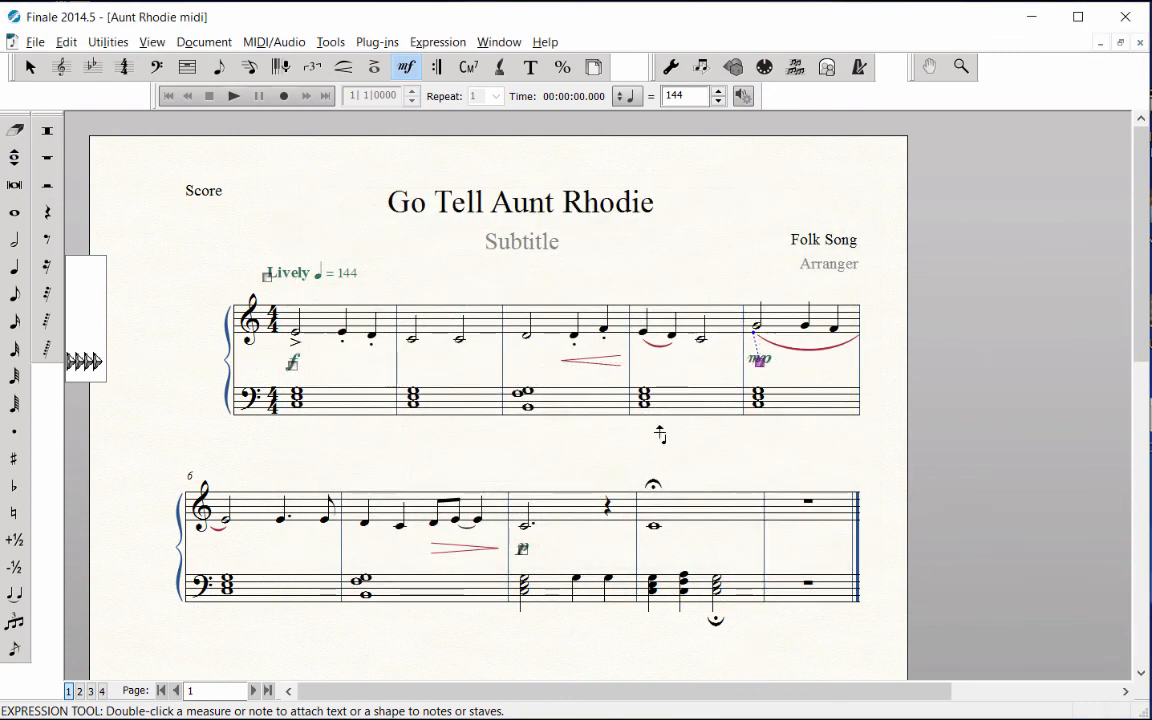
Delete the piano (p) dynamic below the treble staff in measure 8.
click(521, 547)
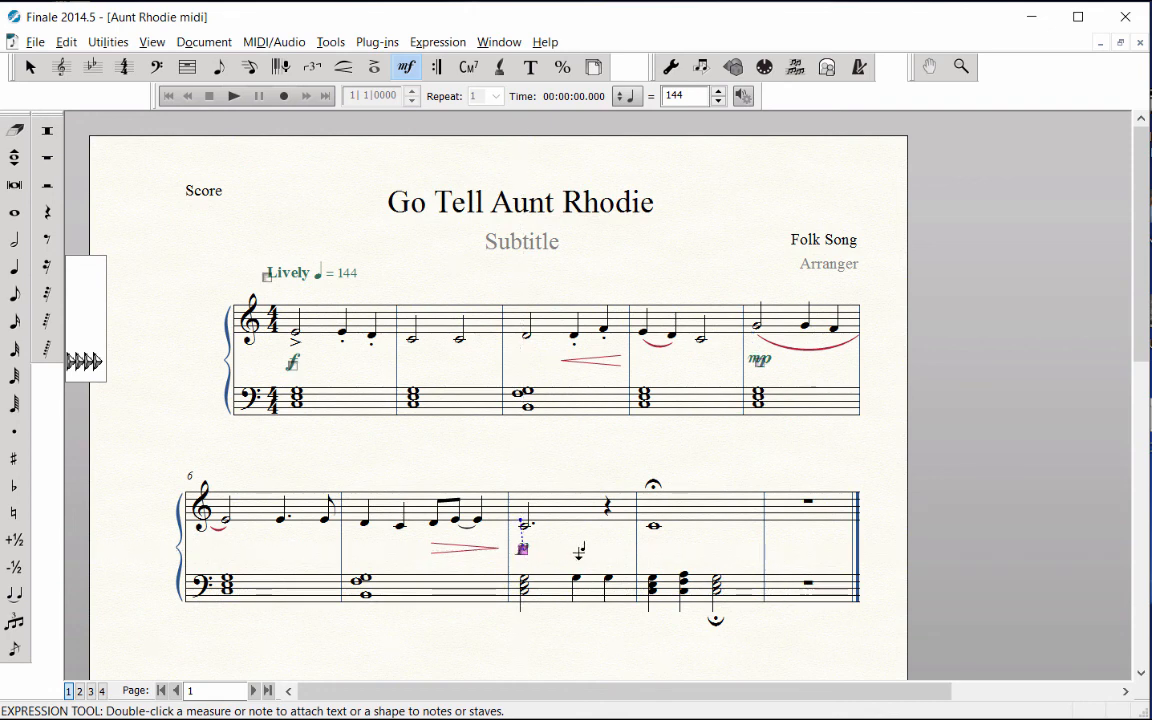
key(Delete)
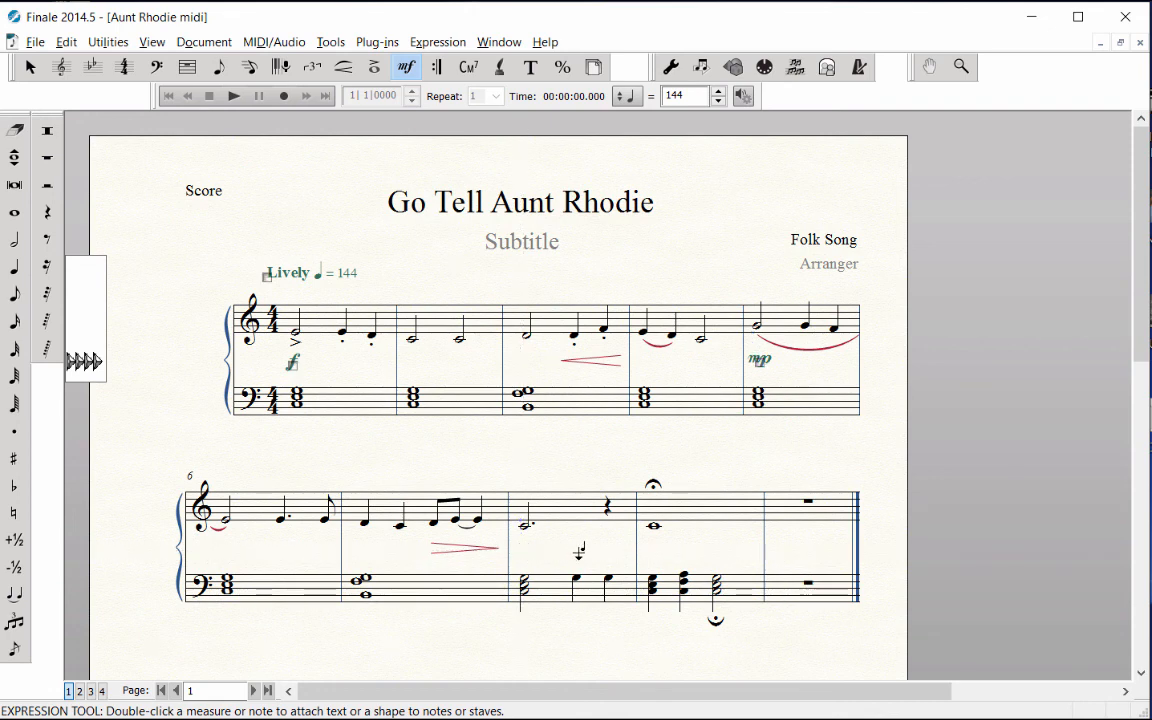